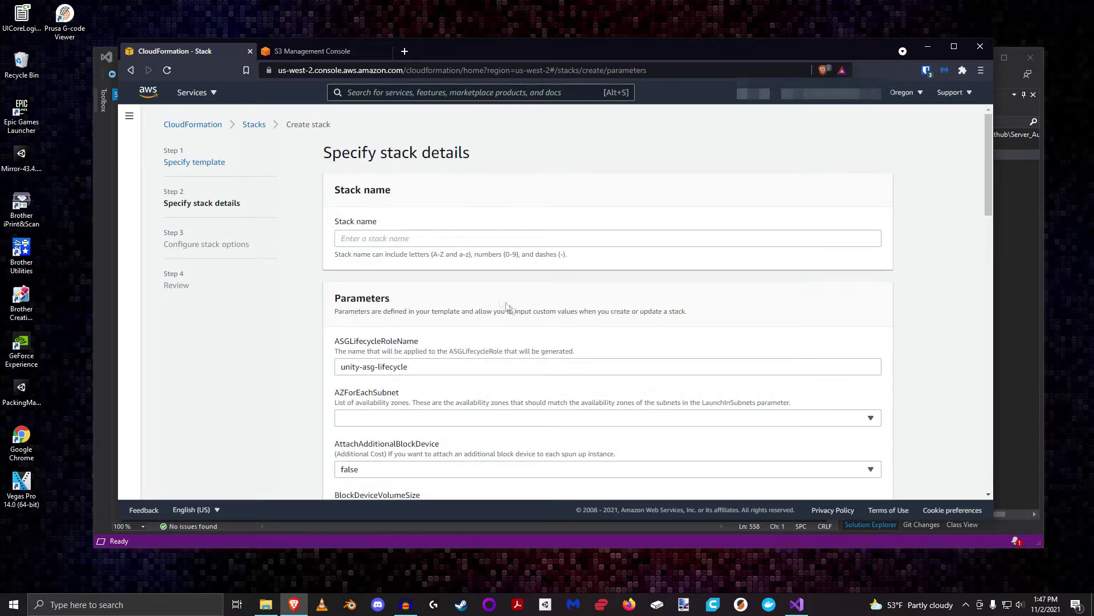
Review the stack parameters ASGLifecycleRoleName, AZForEachSubnet and EC2InstanceType, including the availability zones on offer
scroll(335, 295, down, 3)
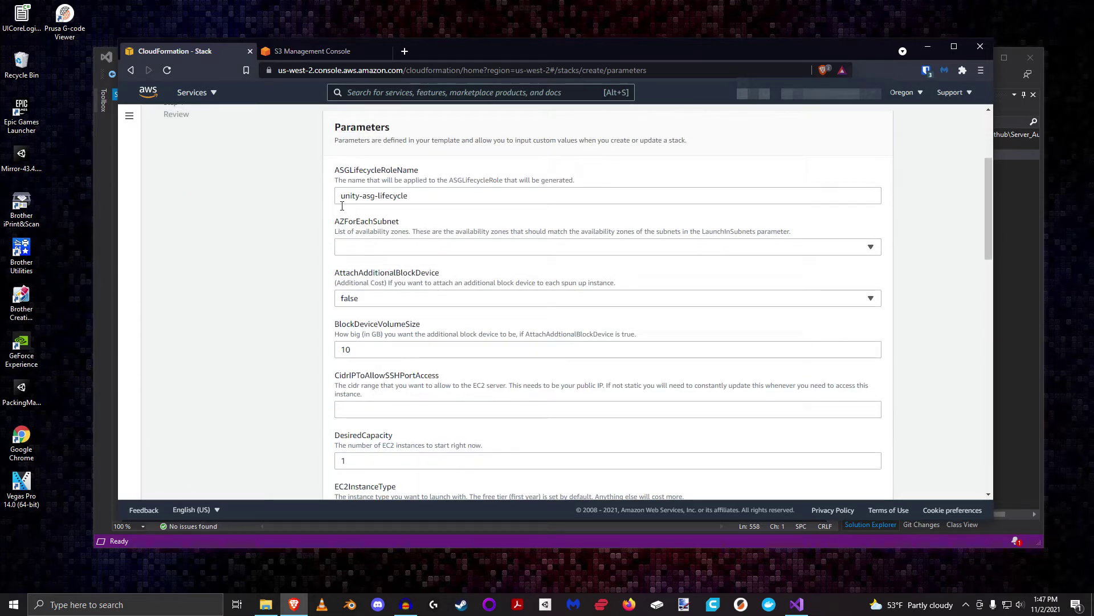
drag(335, 170, 431, 174)
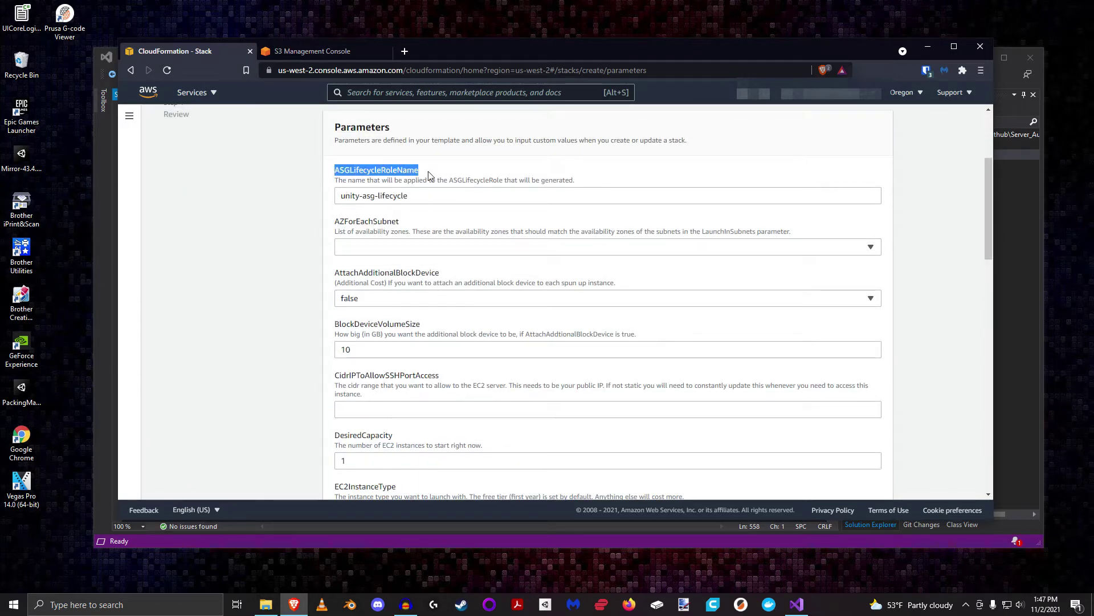
click(425, 199)
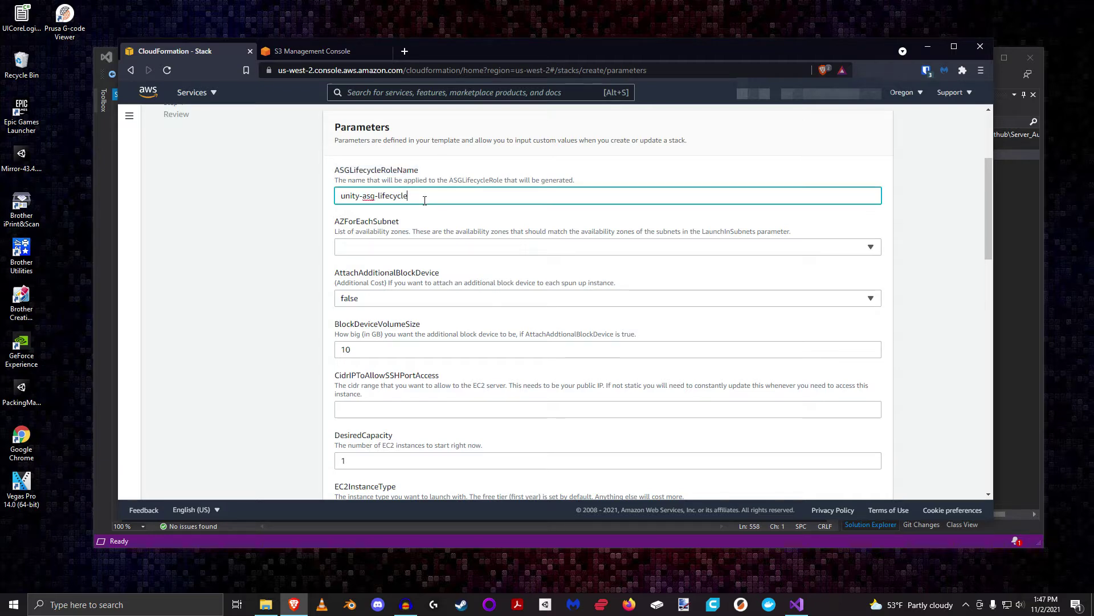
drag(436, 199, 415, 212)
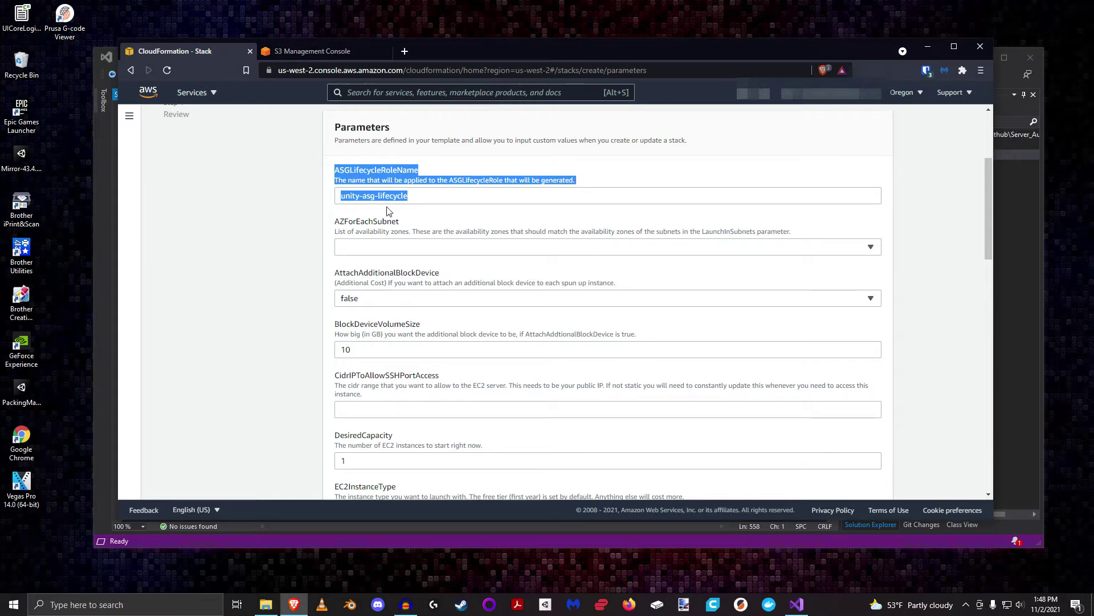
click(403, 248)
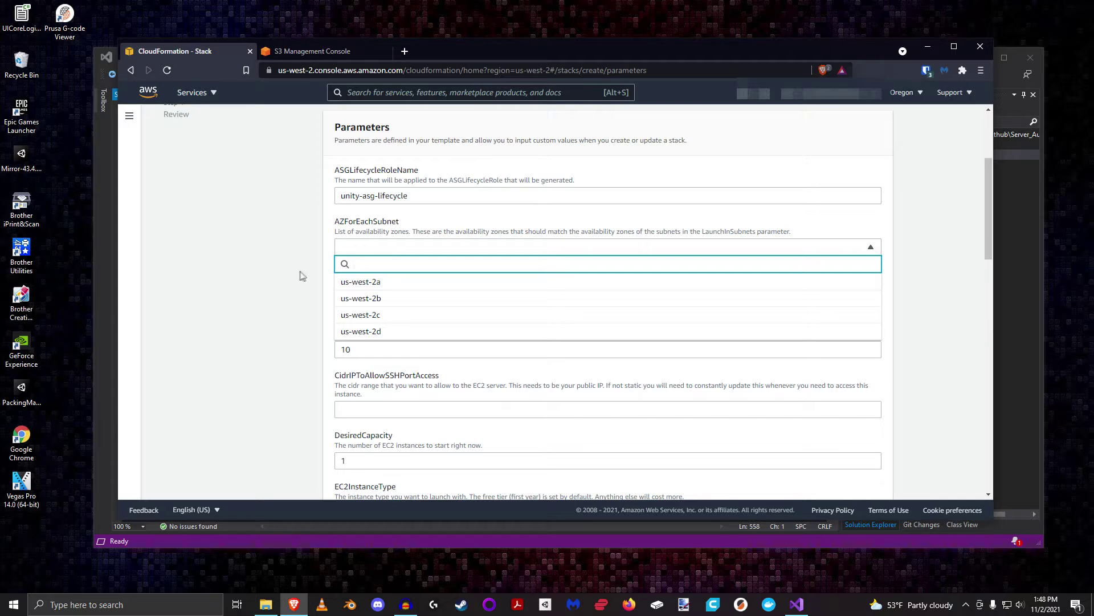
scroll(308, 278, down, 3)
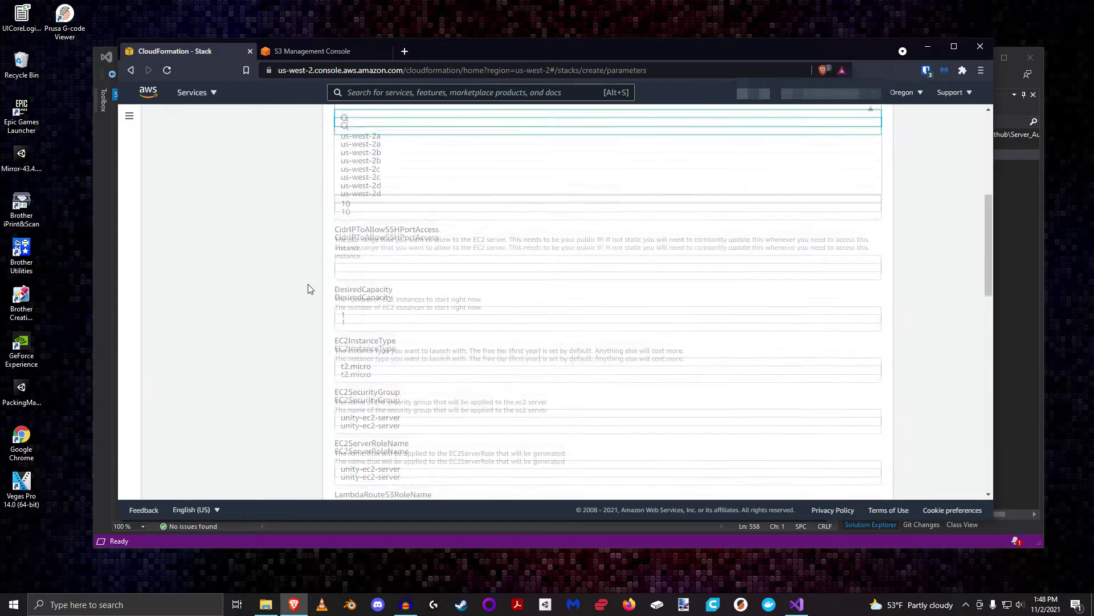
double_click(354, 341)
scroll(312, 313, up, 3)
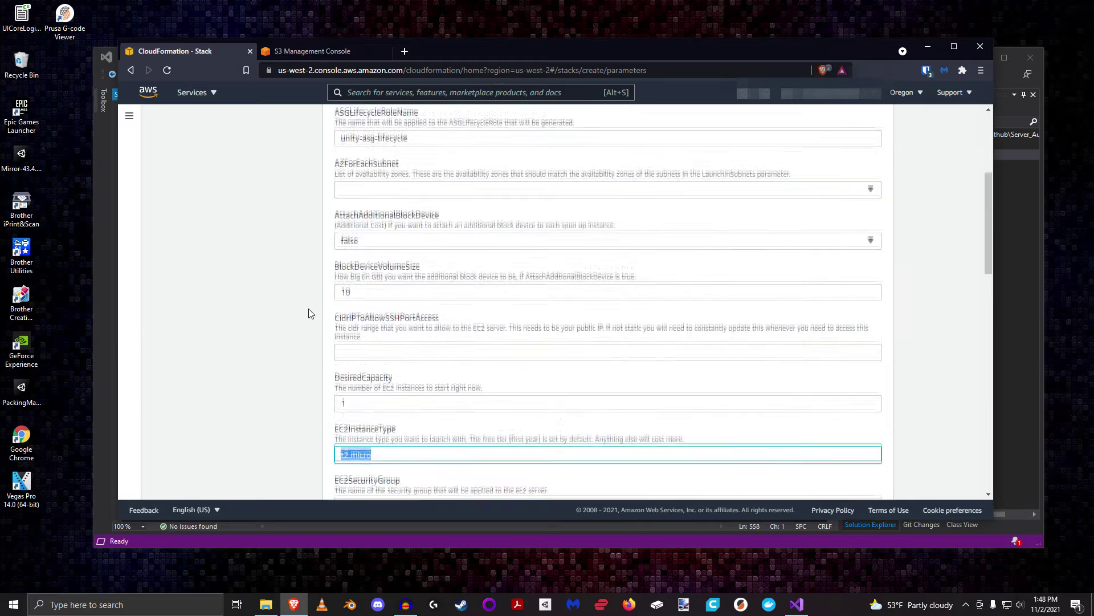
Choose us-west-2a, us-west-2b, us-west-2c and us-west-2d as the availability zones for AZForEachSubnet
click(381, 248)
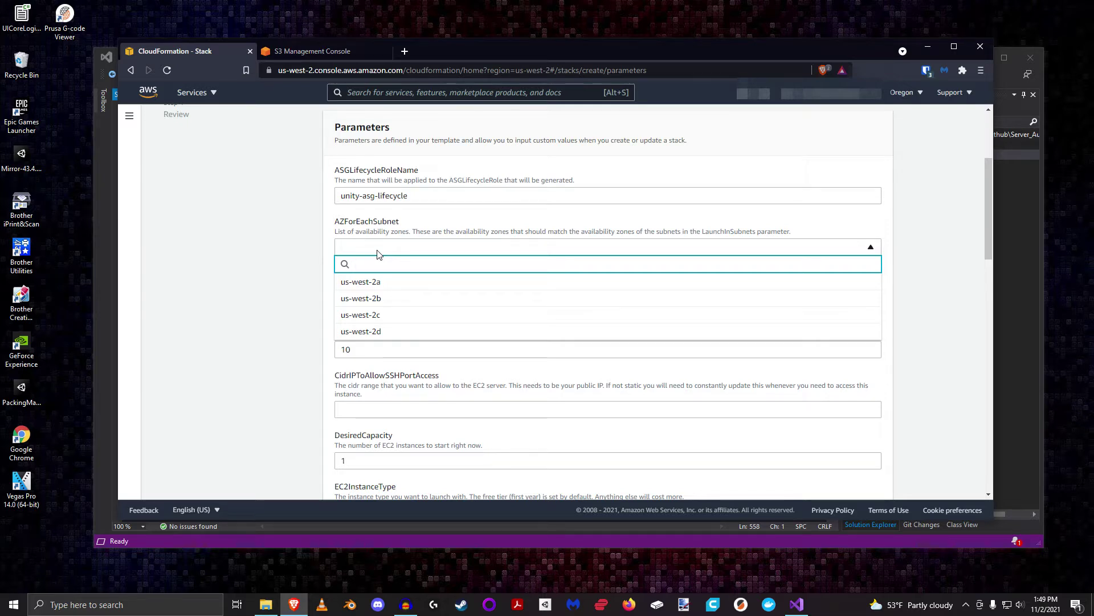
click(362, 282)
click(377, 298)
click(376, 315)
click(377, 331)
click(278, 273)
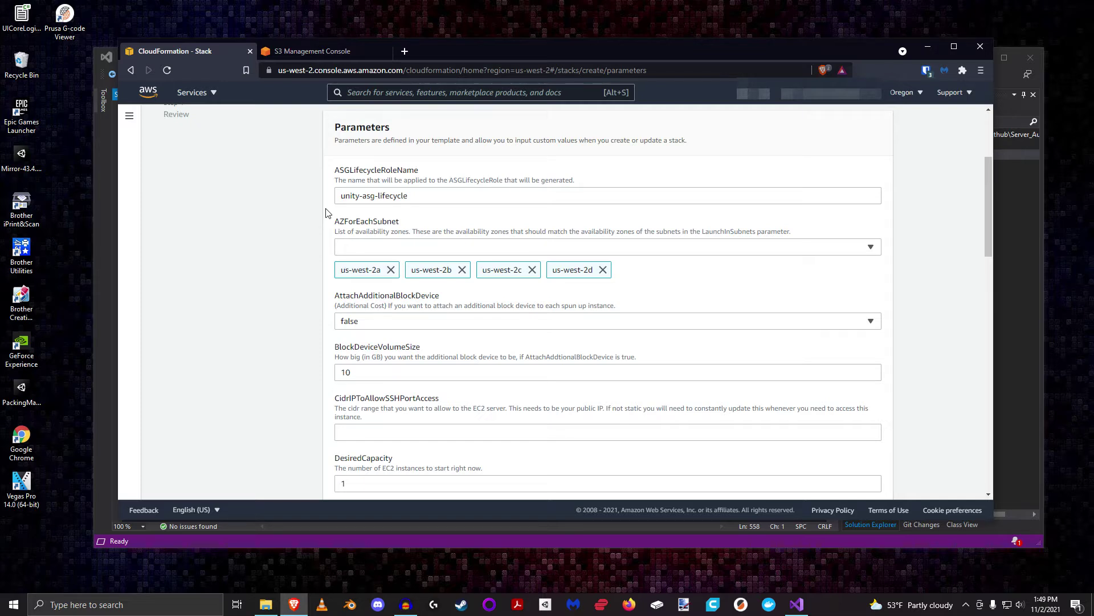
Examine the chosen availability zones in AZForEachSubnet and the EC2InstanceType parameter
scroll(326, 212, down, 1)
scroll(326, 212, up, 1)
drag(343, 274, 603, 275)
click(307, 278)
scroll(306, 273, down, 3)
drag(403, 372, 281, 349)
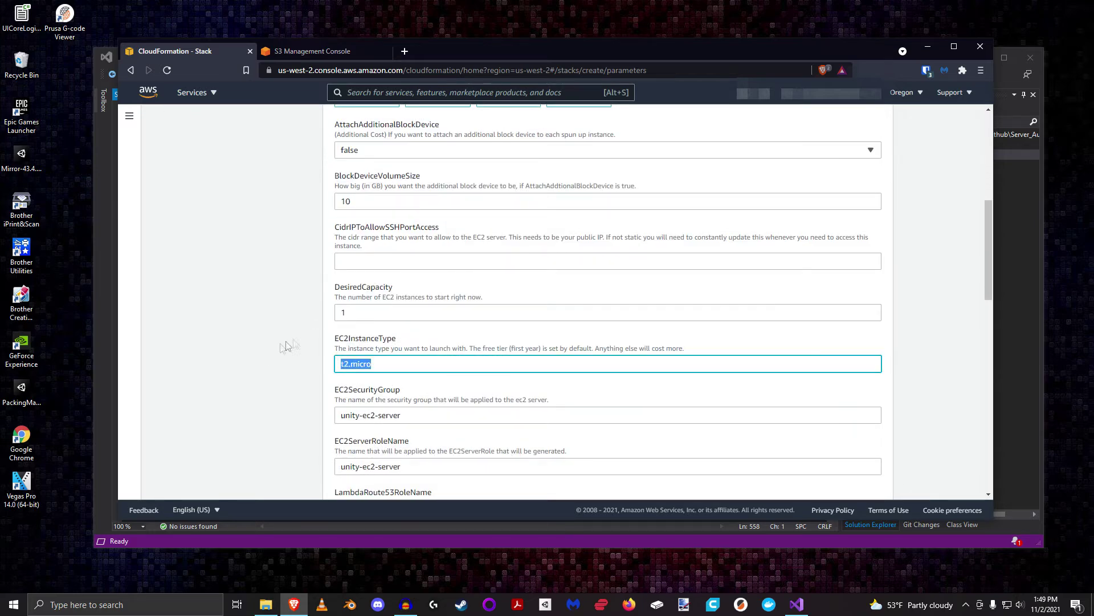
scroll(313, 333, up, 4)
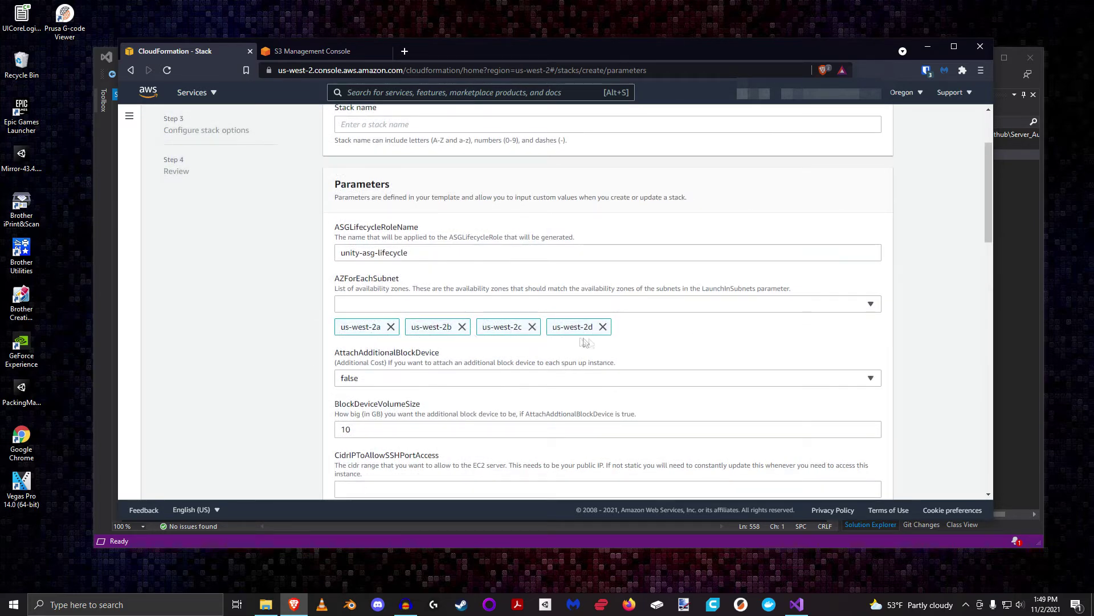
scroll(660, 336, down, 1)
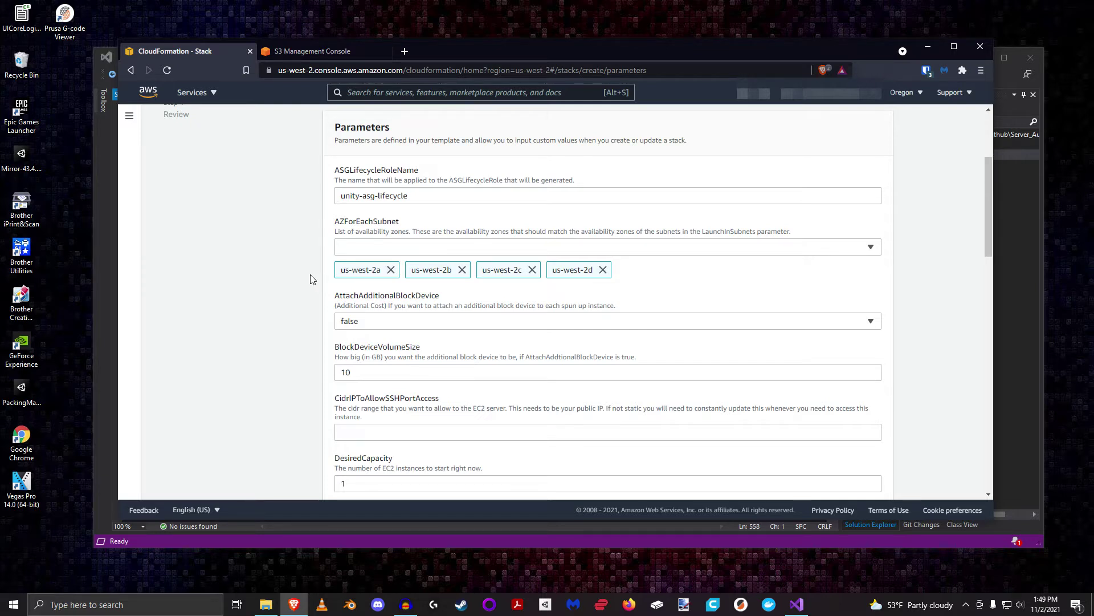
Try AttachAdditionalBlockDevice as true, inspect the BlockDeviceVolumeSize field, and return AttachAdditionalBlockDevice to false
scroll(313, 279, down, 1)
drag(341, 251, 391, 252)
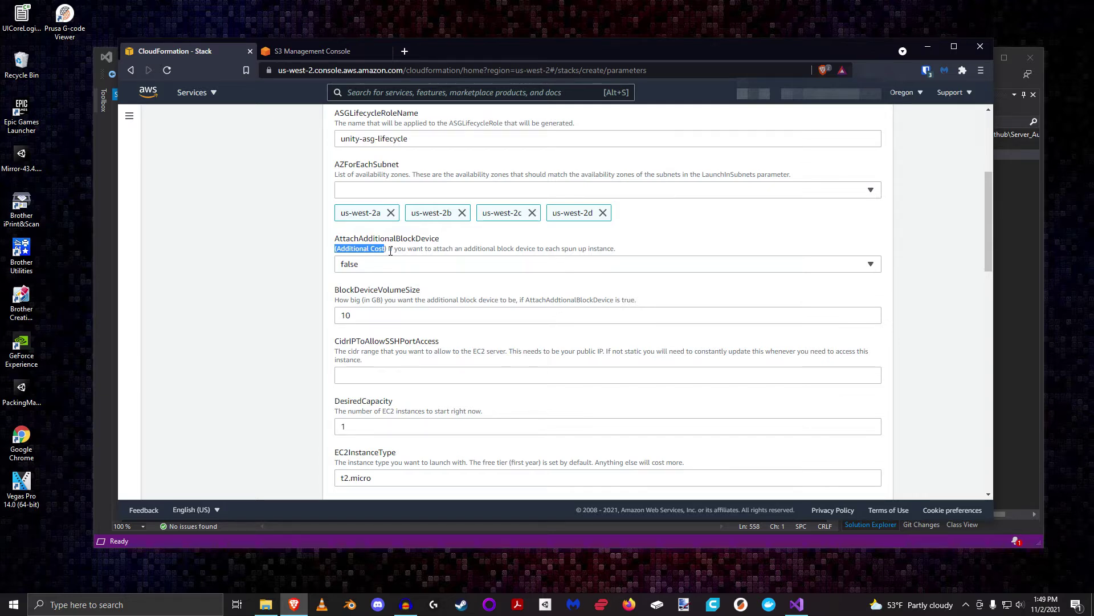
click(383, 263)
click(297, 264)
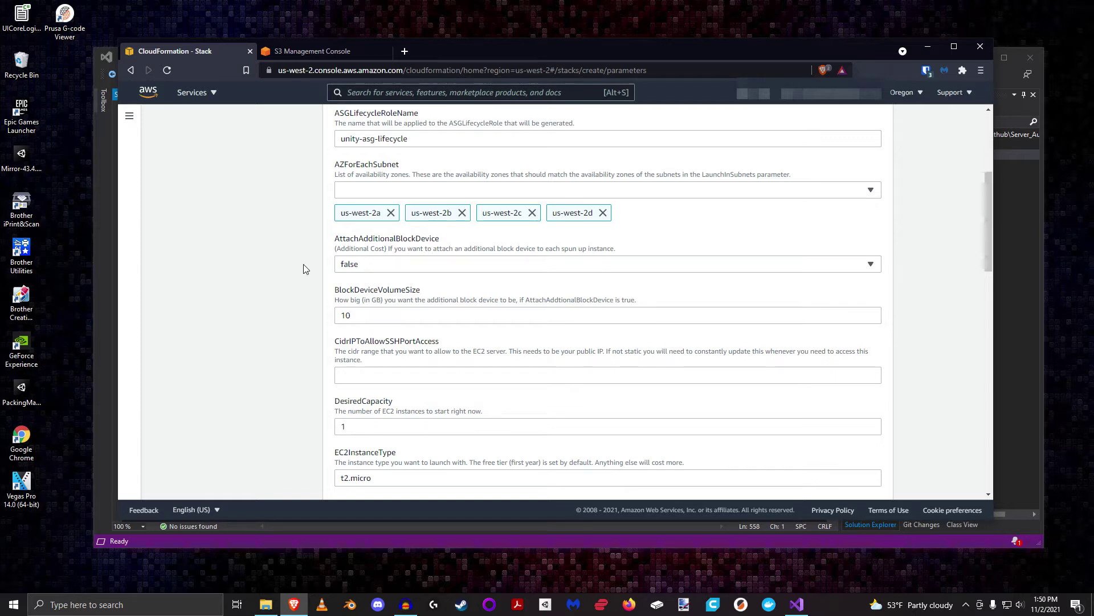
click(386, 265)
click(386, 281)
double_click(376, 315)
click(359, 301)
click(371, 315)
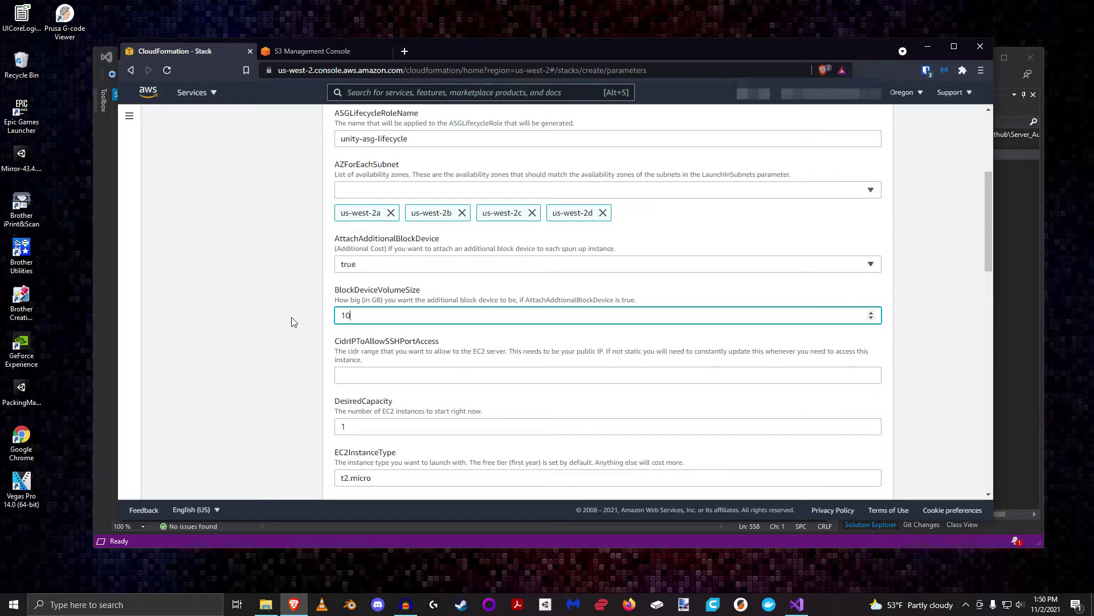
click(436, 265)
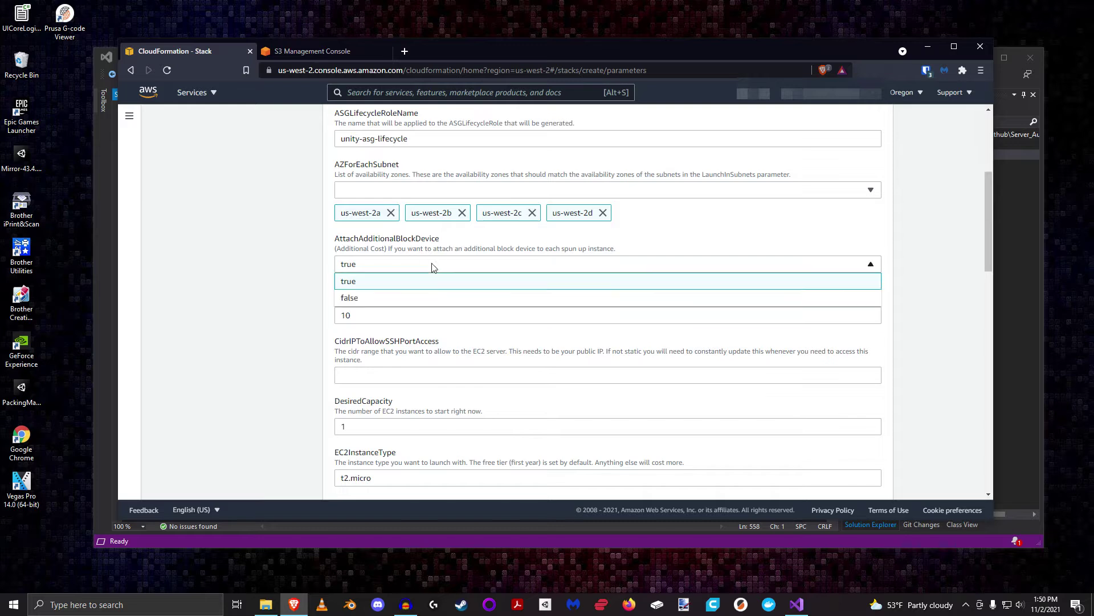
click(405, 300)
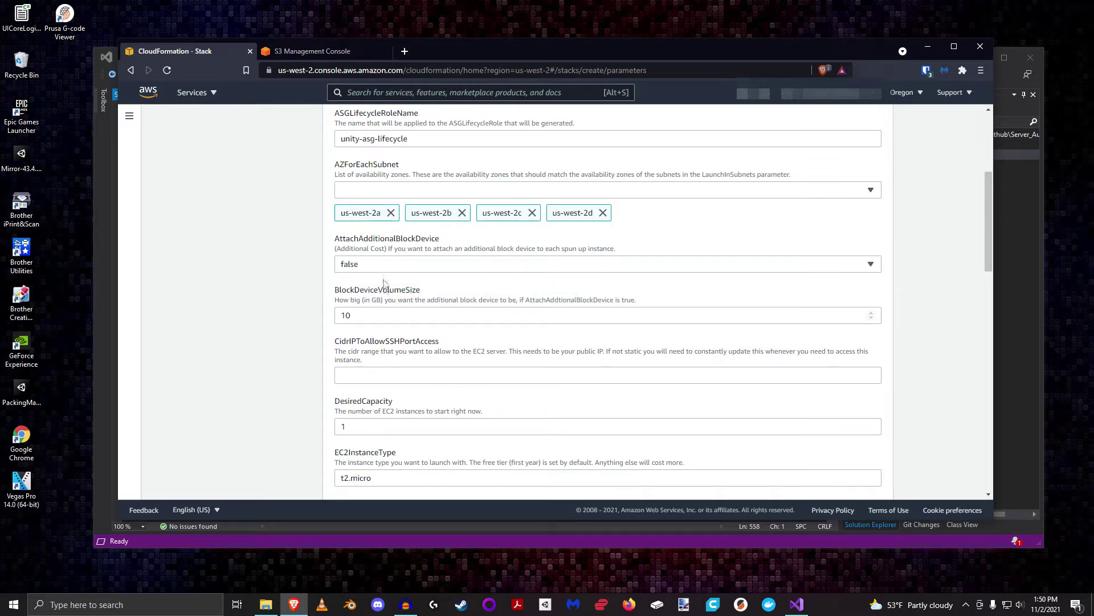
Review the additional-cost note on AttachAdditionalBlockDevice and the description of CidrIPToAllowSSHPortAccess
triple_click(362, 251)
drag(335, 251, 388, 252)
click(339, 375)
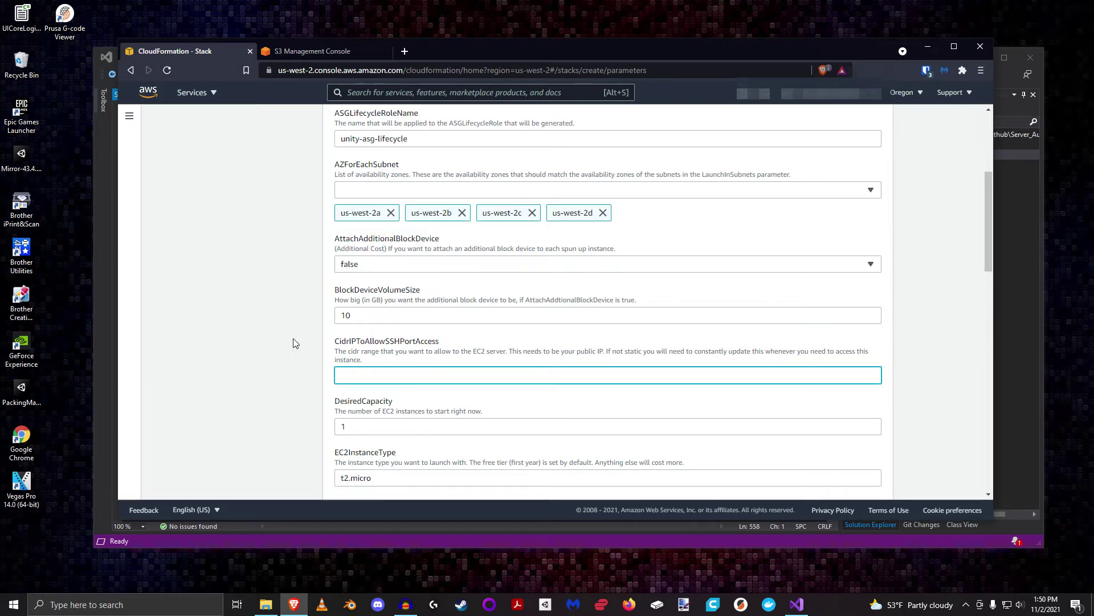
scroll(293, 342, down, 1)
drag(343, 294, 361, 295)
click(354, 321)
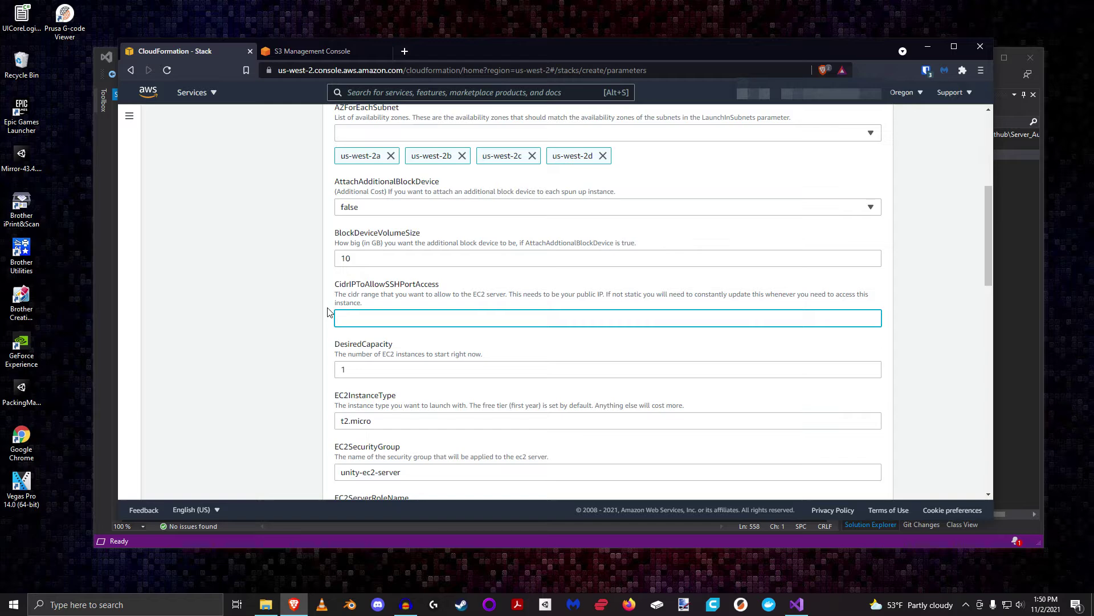
Draft a search for "my ip" in a new browser tab and return to the CloudFormation stack form
click(409, 52)
text(my ip)
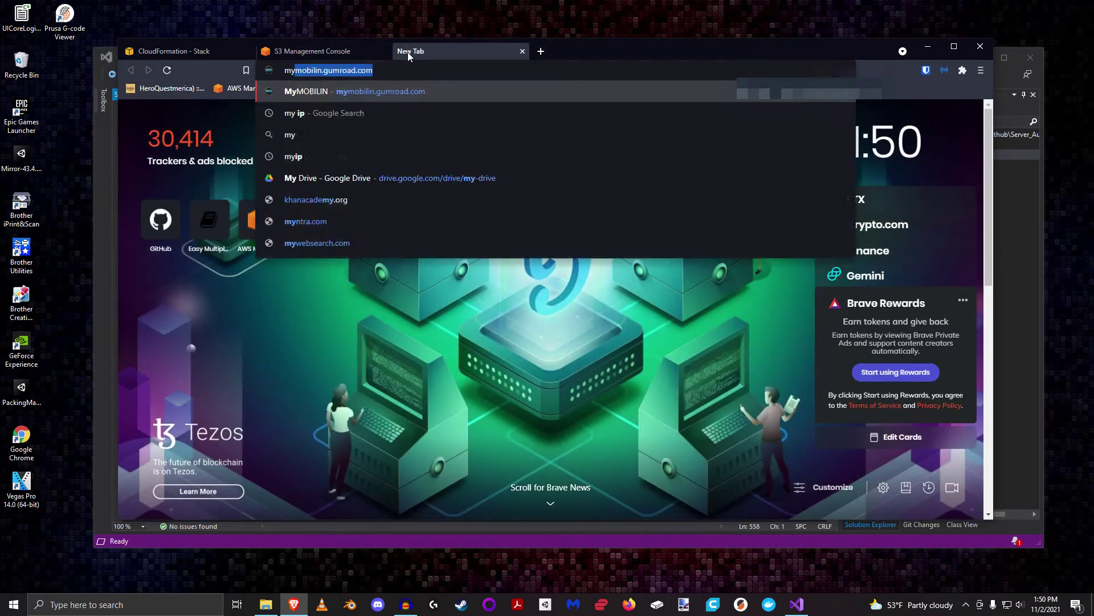
click(197, 56)
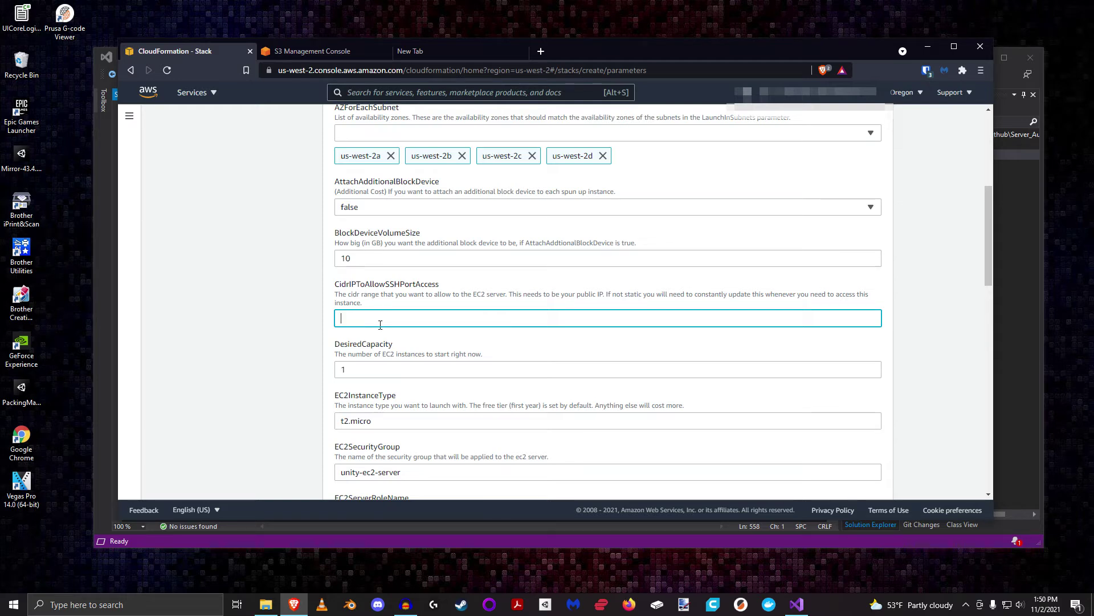
Set CidrIPToAllowSSHPortAccess to 34.23.45.6/32
text(34.23.45.6/32)
drag(348, 297, 386, 301)
click(421, 325)
drag(380, 318, 265, 313)
scroll(313, 349, down, 2)
Set both DesiredCapacity and MinCapacity to 0
click(404, 255)
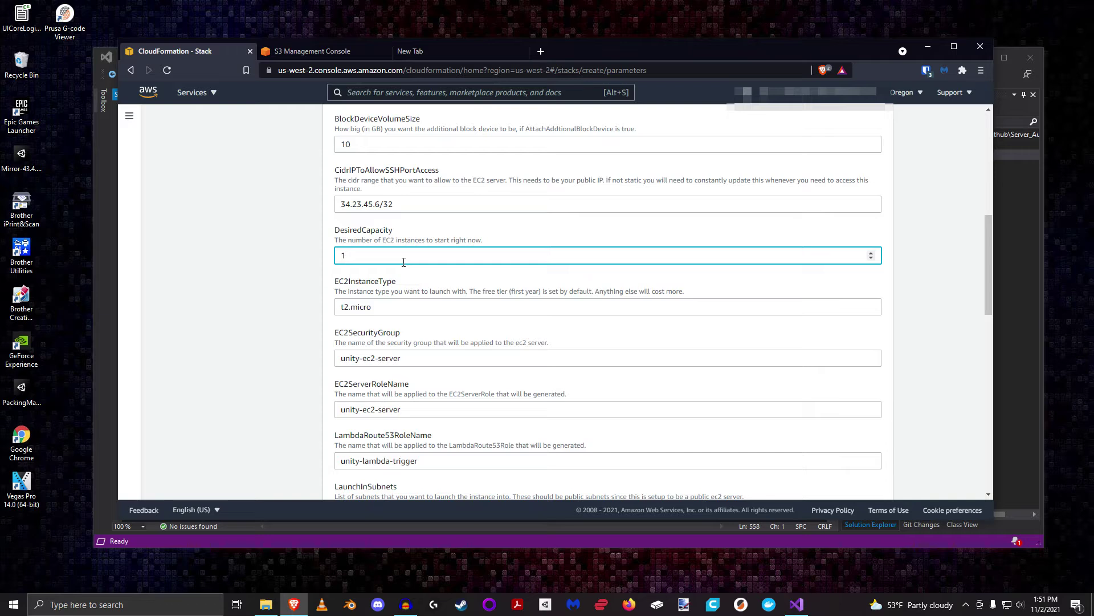
drag(368, 262, 290, 257)
click(871, 258)
scroll(357, 304, down, 1)
scroll(357, 305, down, 4)
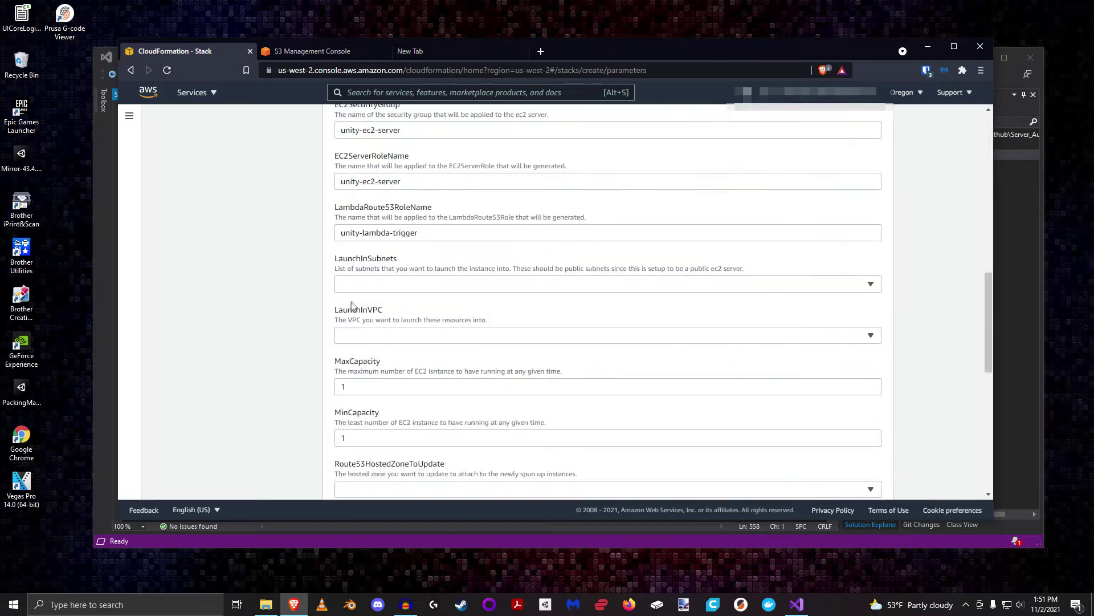
drag(331, 416, 406, 417)
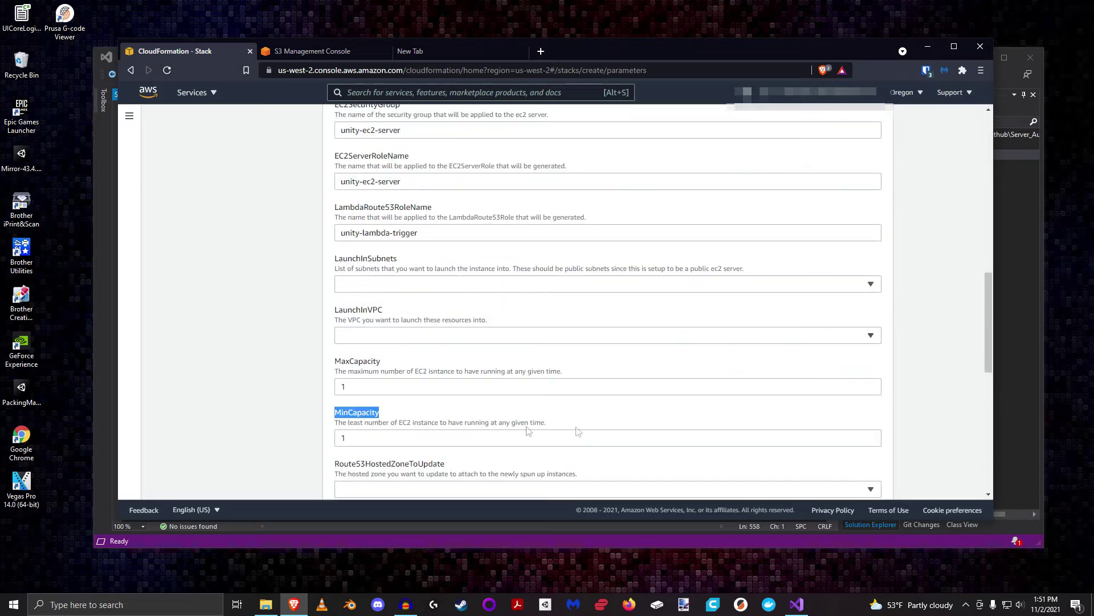
click(872, 442)
click(905, 421)
Review the DesiredCapacity, MinCapacity and MaxCapacity parameters and their descriptions
scroll(866, 383, up, 3)
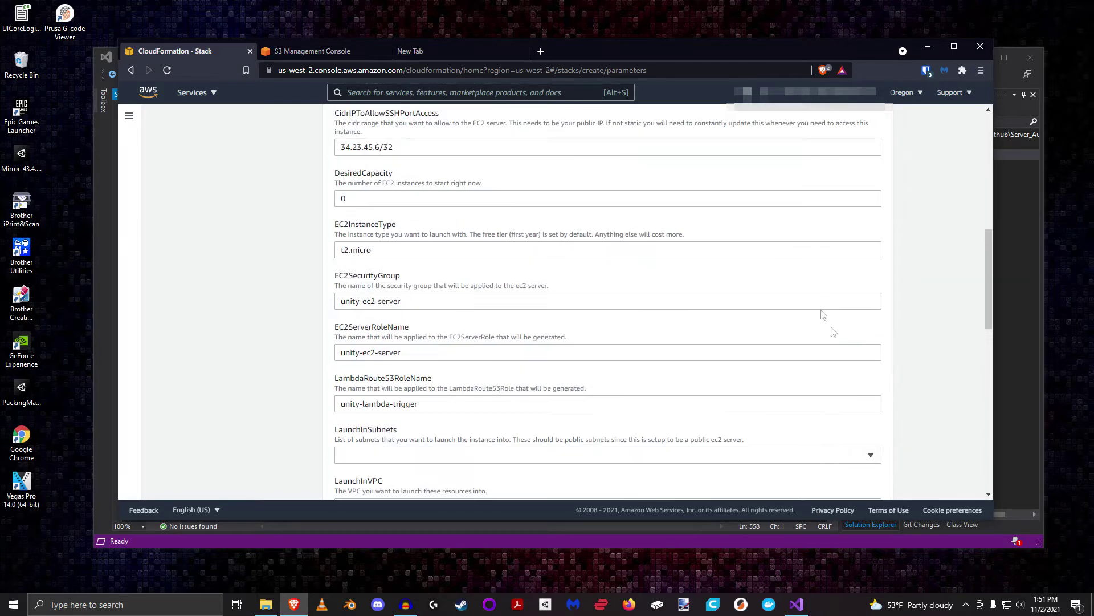
drag(329, 188, 479, 190)
click(511, 184)
scroll(376, 264, down, 4)
double_click(373, 385)
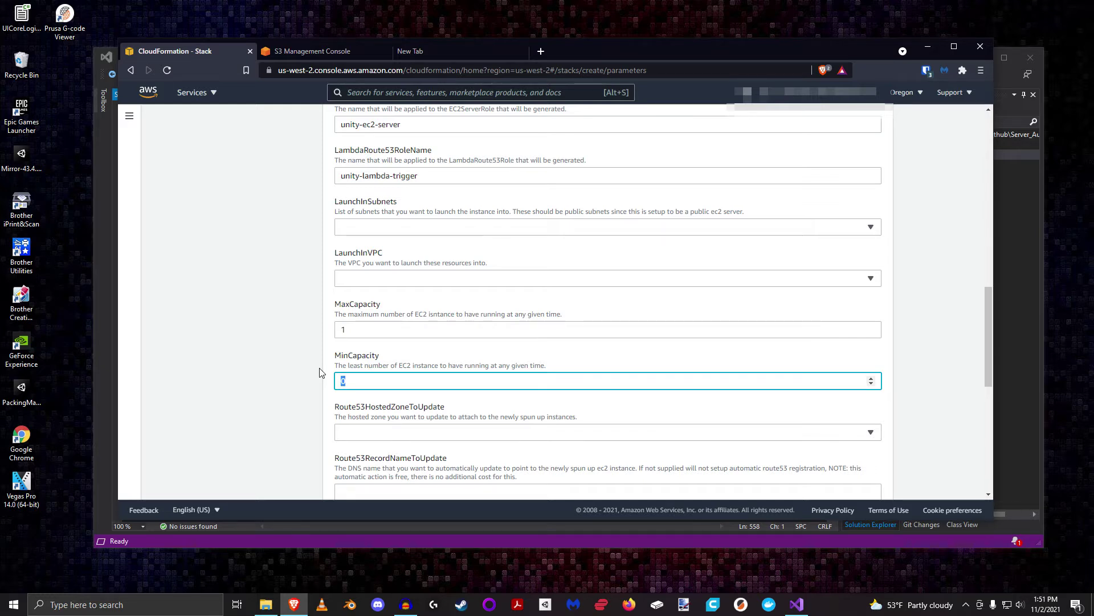
drag(324, 307, 391, 312)
click(406, 307)
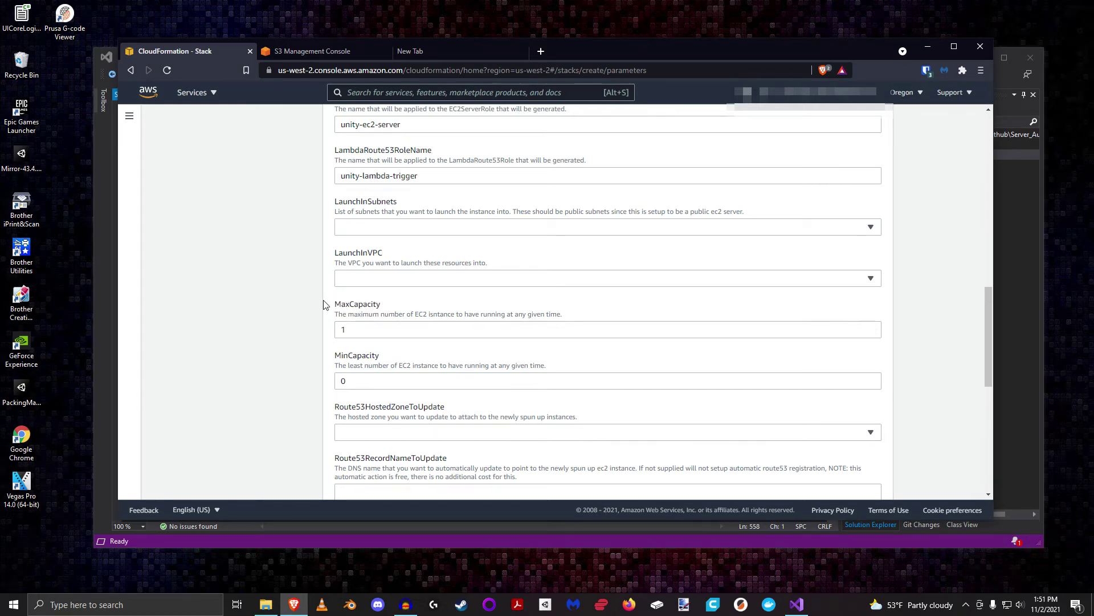
Check the EC2InstanceType parameter, search the web for "ec2 instance types" in the other browser tab, and open Amazon's EC2 Instance Types page
scroll(324, 305, up, 5)
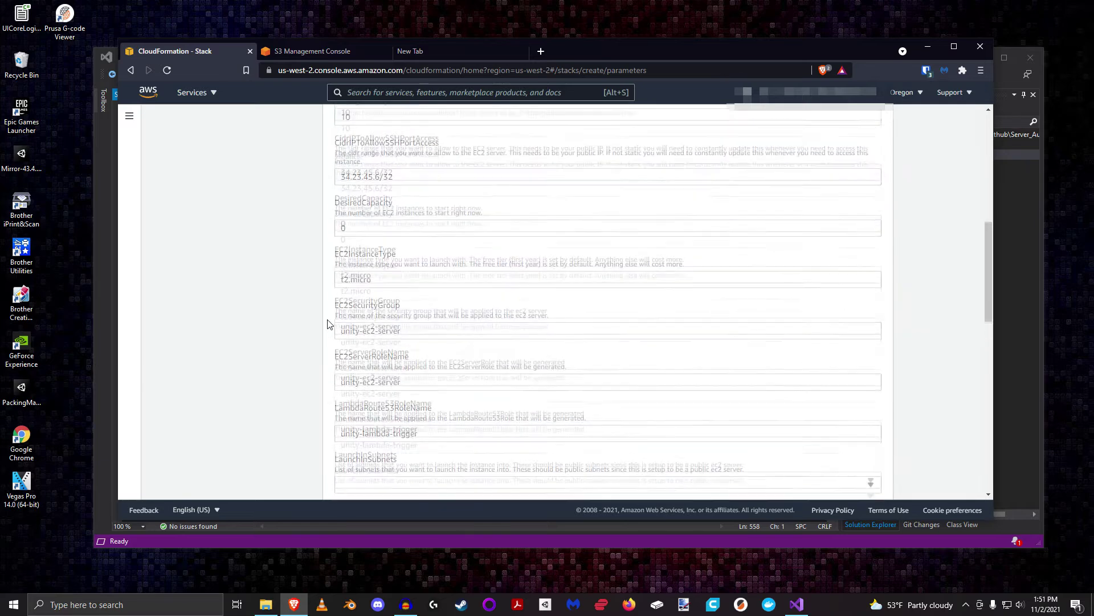
click(353, 307)
double_click(353, 307)
click(326, 328)
click(480, 45)
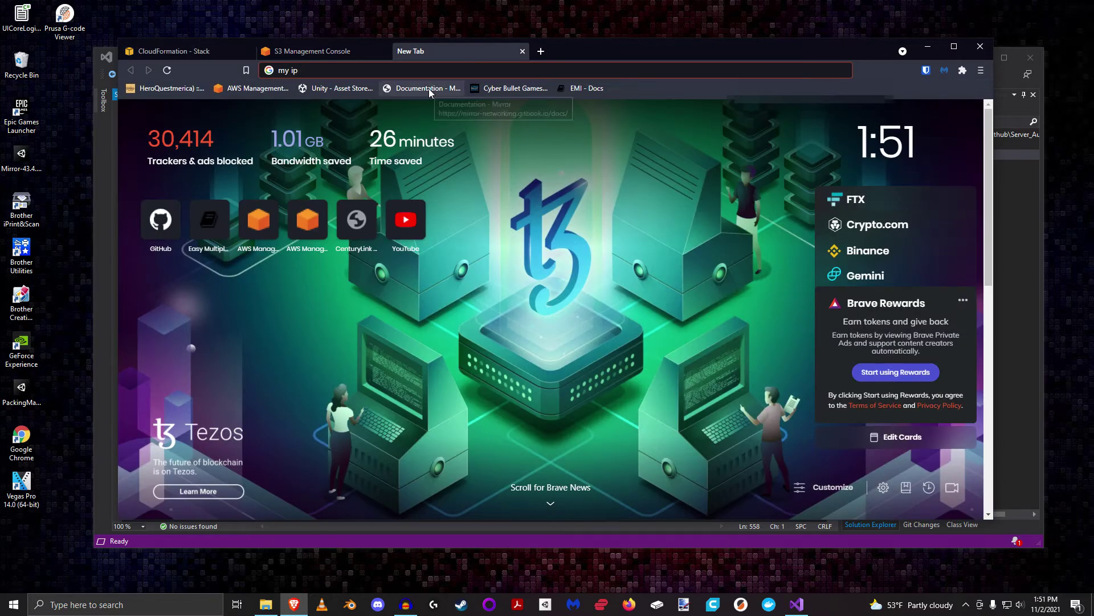
text(ec2 )
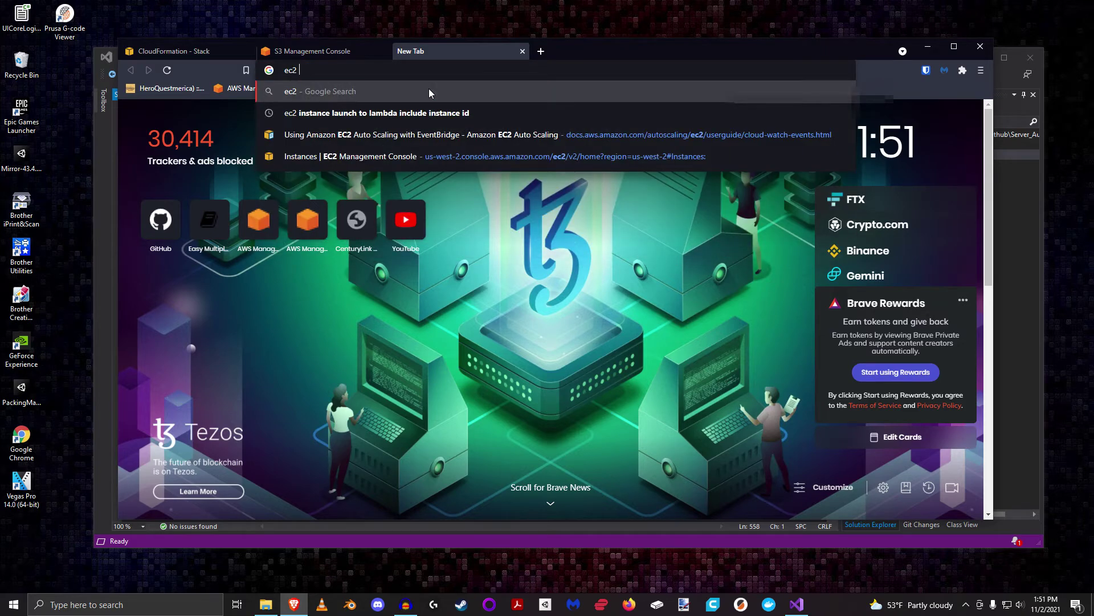
text(instance types)
key(Return)
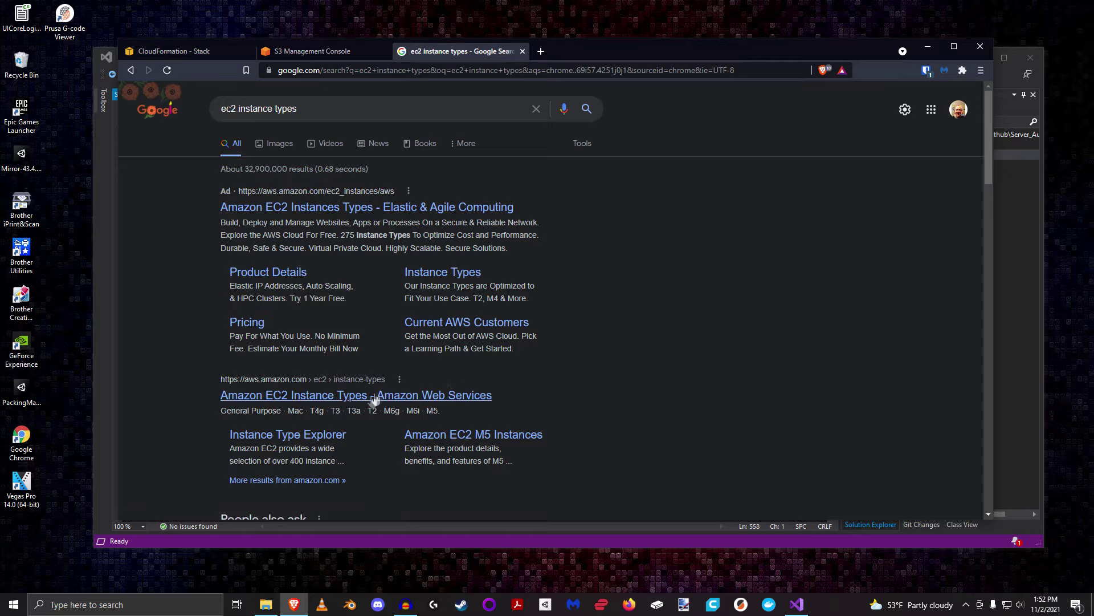
click(373, 397)
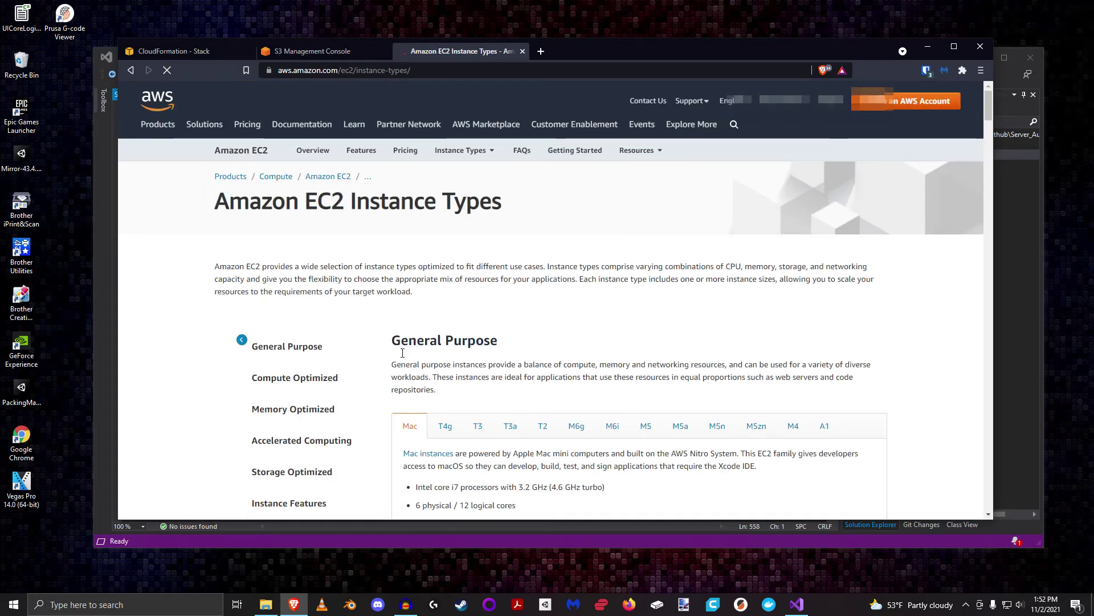
Show the T2 general-purpose instances and highlight their specification table from t2.nano to t2.2xlarge
scroll(397, 352, down, 2)
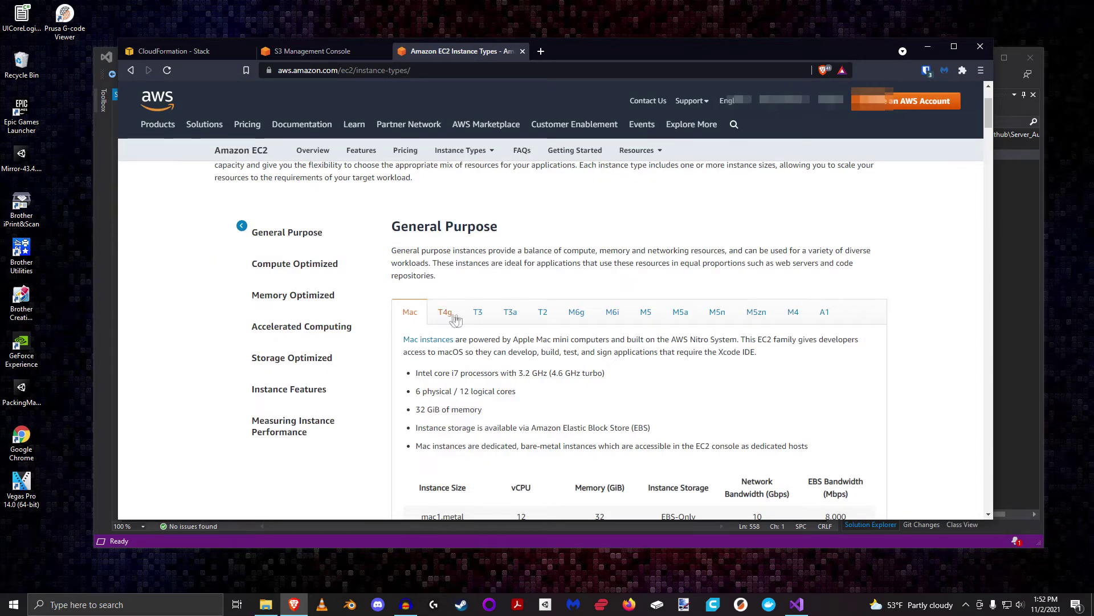
click(545, 315)
scroll(452, 347, down, 6)
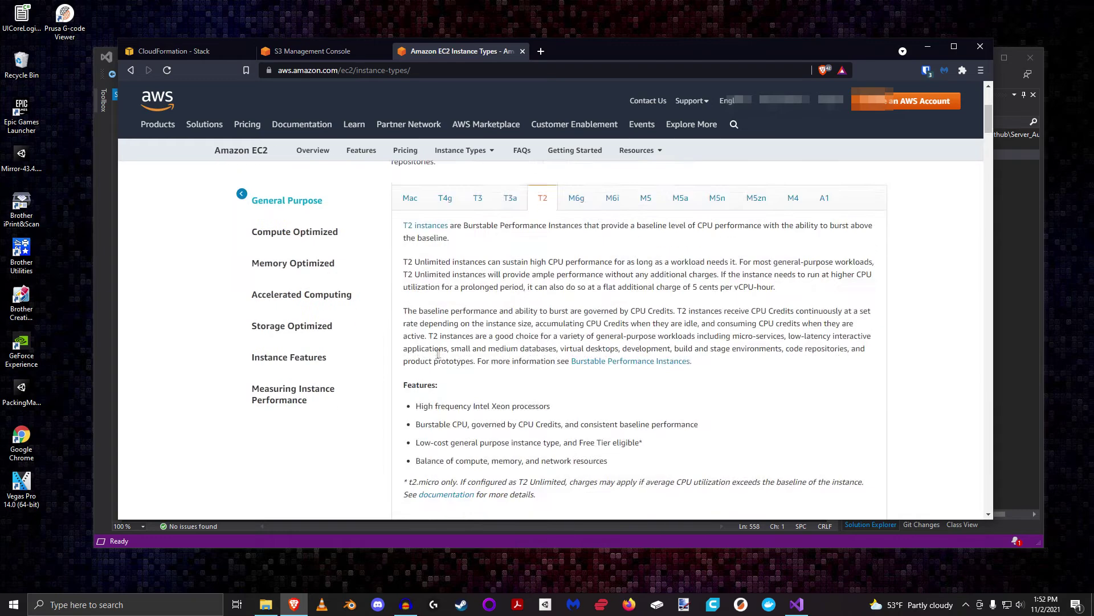
drag(404, 302, 489, 466)
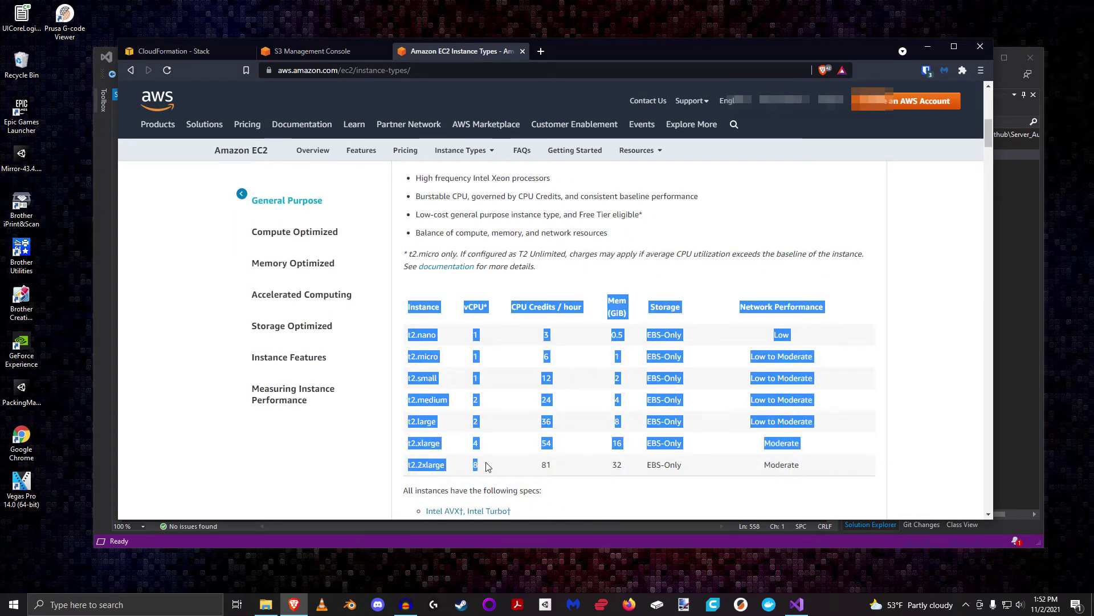
Examine the T2 specification table, highlighting vCPU, memory and network performance values for the different instance sizes
click(568, 450)
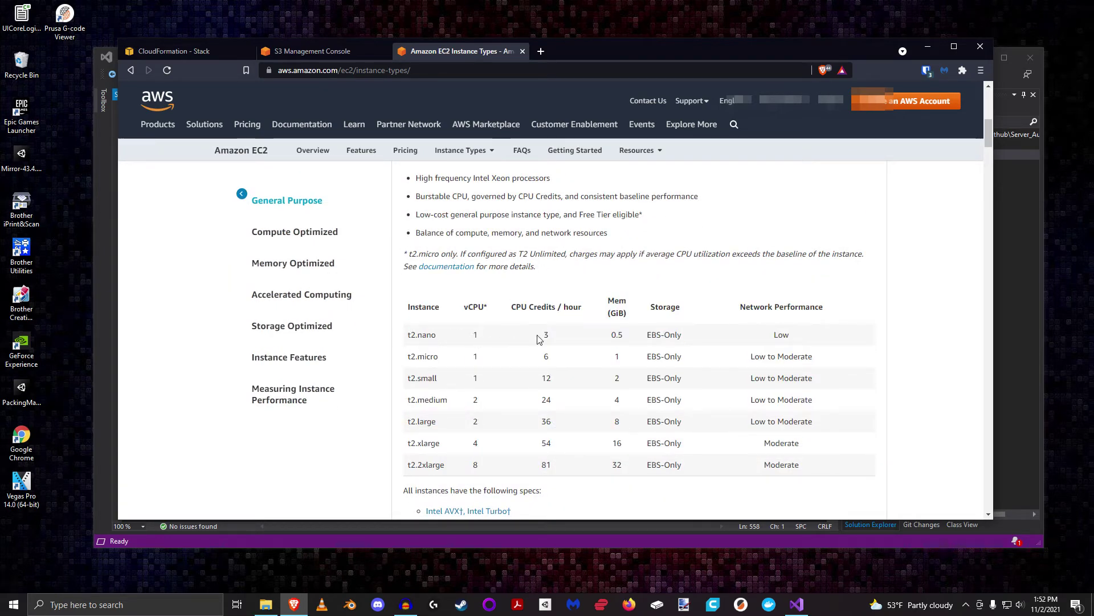
double_click(477, 336)
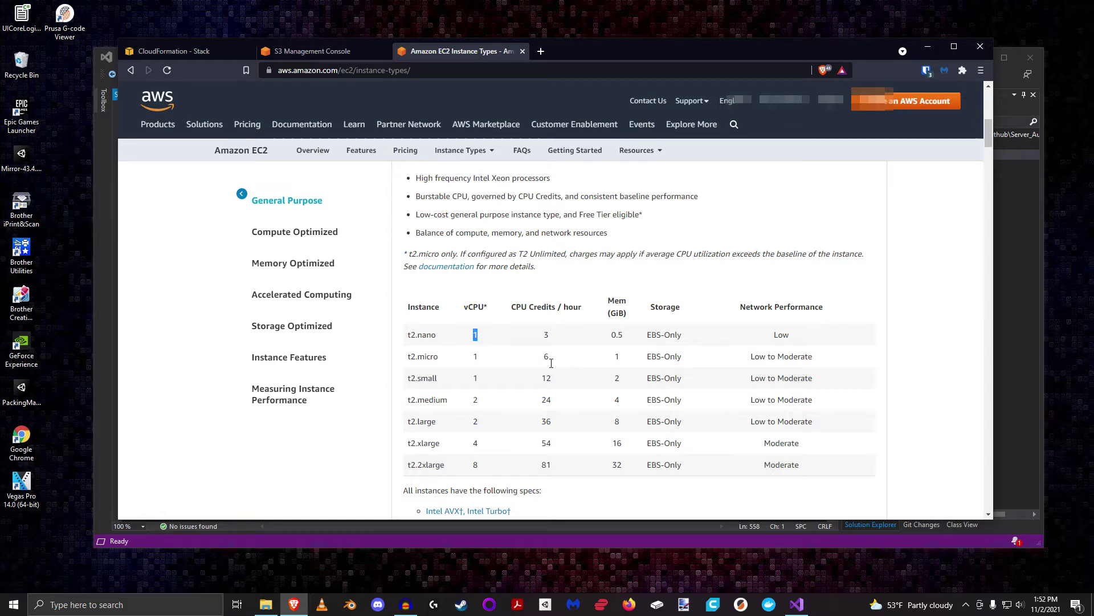
double_click(617, 357)
drag(750, 357, 818, 363)
double_click(767, 445)
double_click(782, 465)
scroll(513, 378, up, 4)
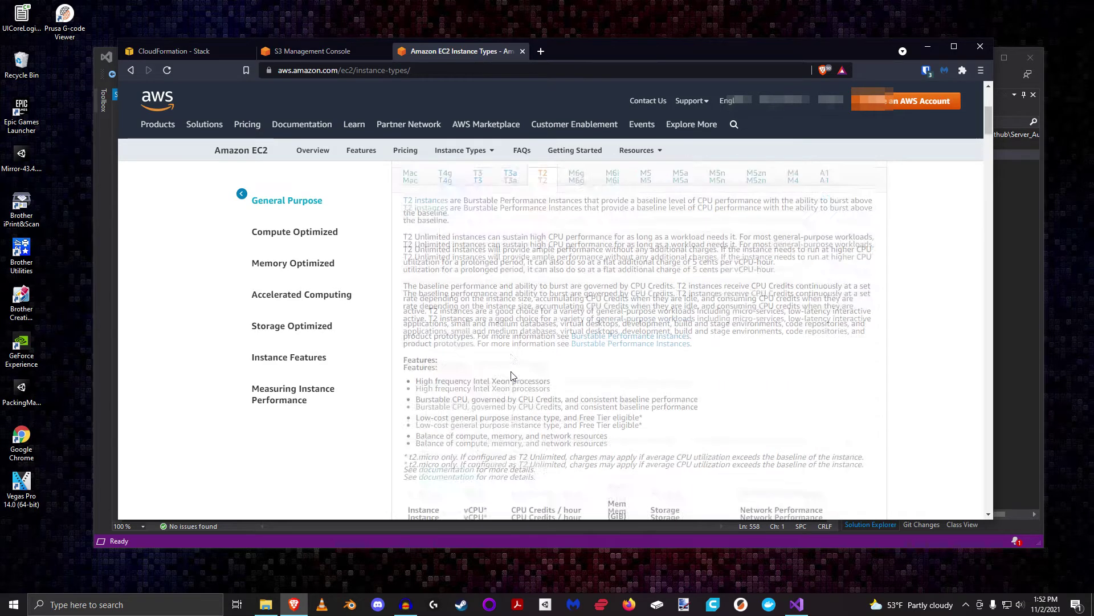
Return to the CloudFormation stack parameters and highlight the EC2InstanceType value and its note about the free tier
click(293, 54)
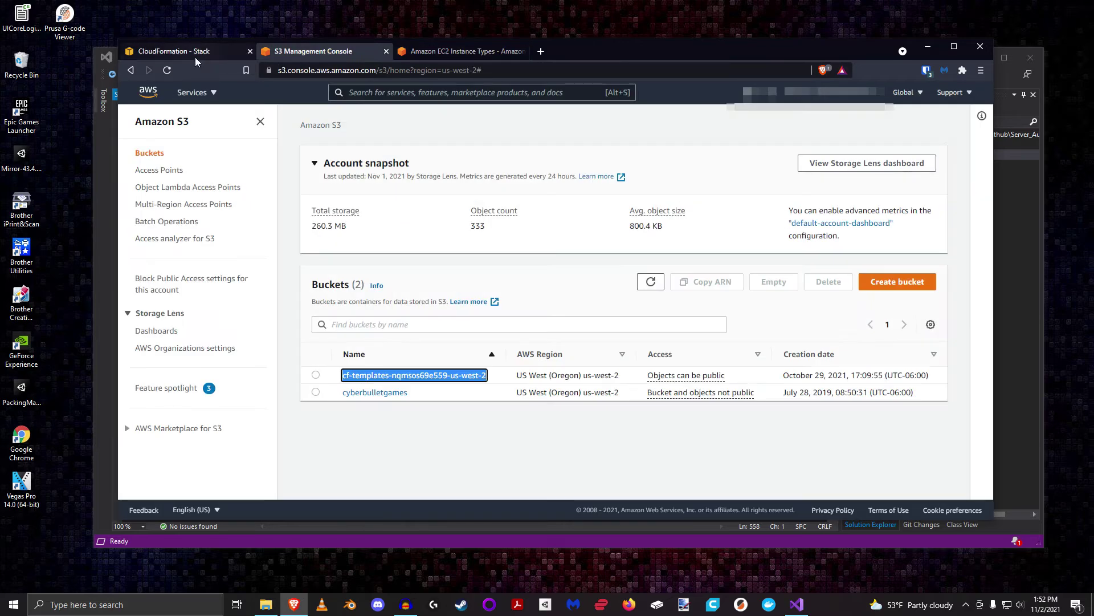
click(195, 55)
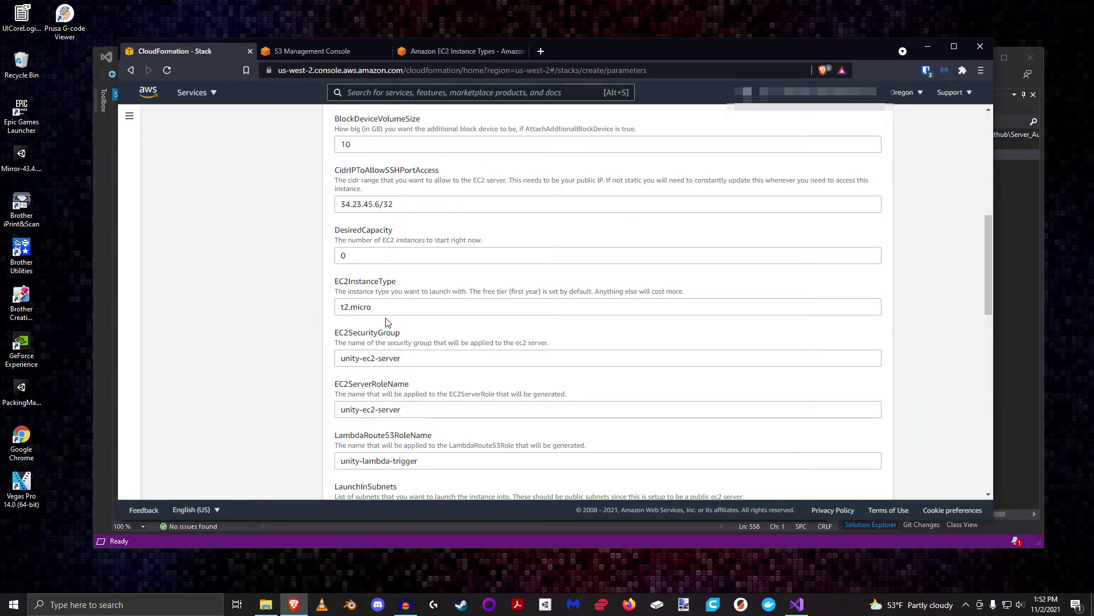
drag(411, 308, 325, 291)
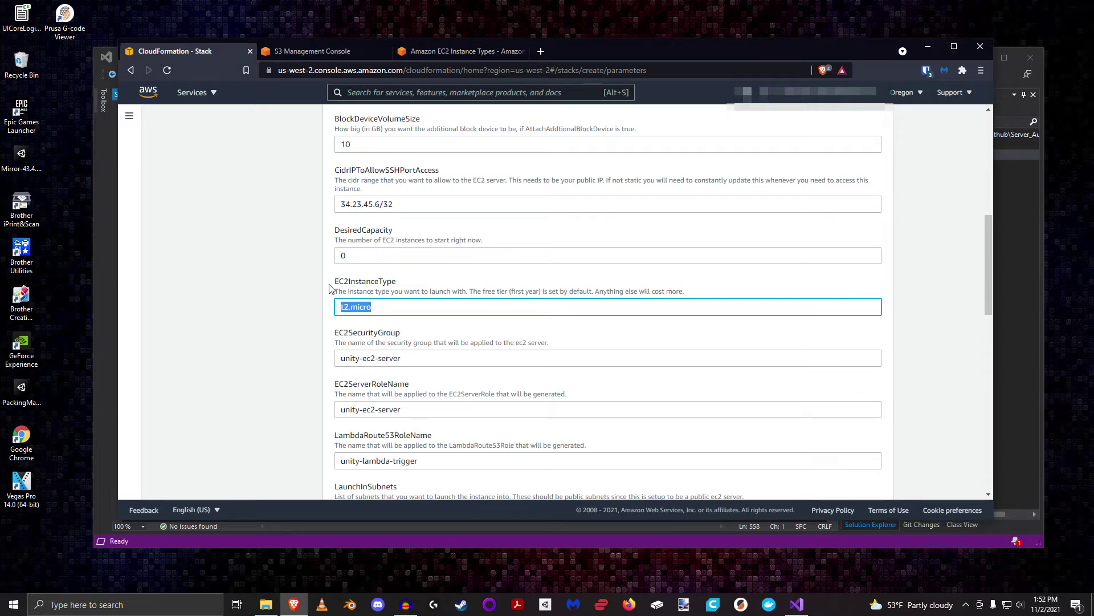
click(329, 288)
drag(394, 313, 321, 301)
drag(469, 292, 546, 296)
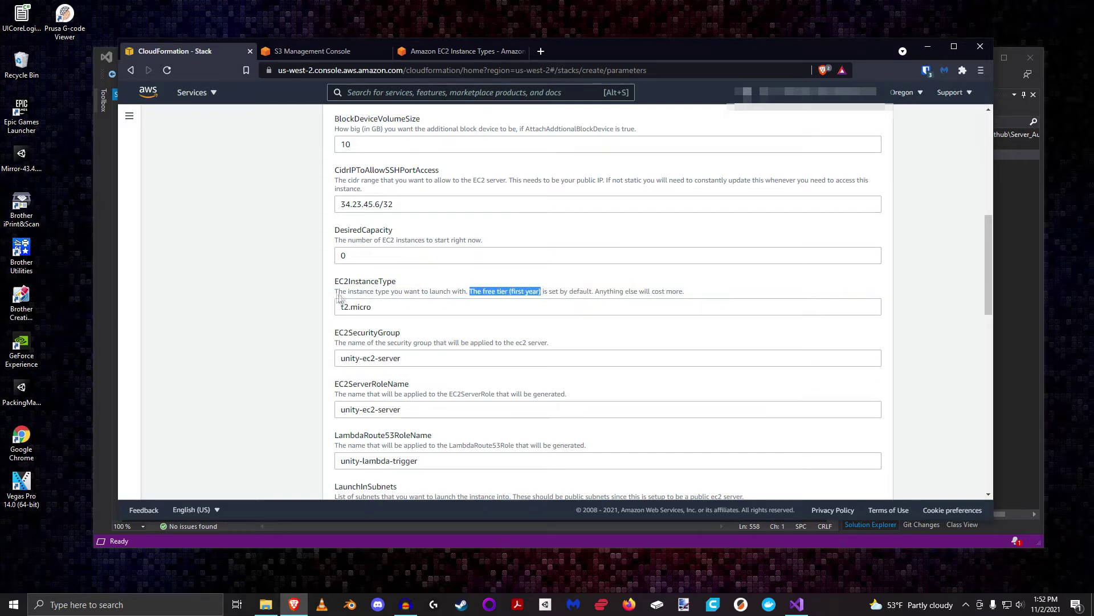
Open the AWS console home in a new tab, find the EC2 service with "ec2", and start the launch wizard from its instances list
click(312, 53)
click(147, 94)
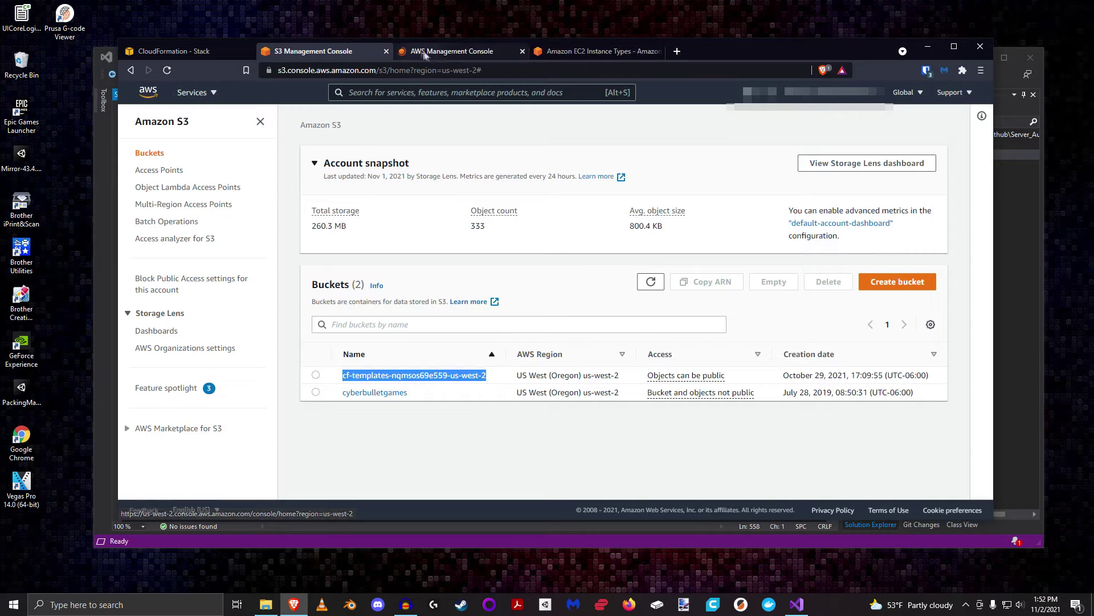
click(410, 92)
text(ec2)
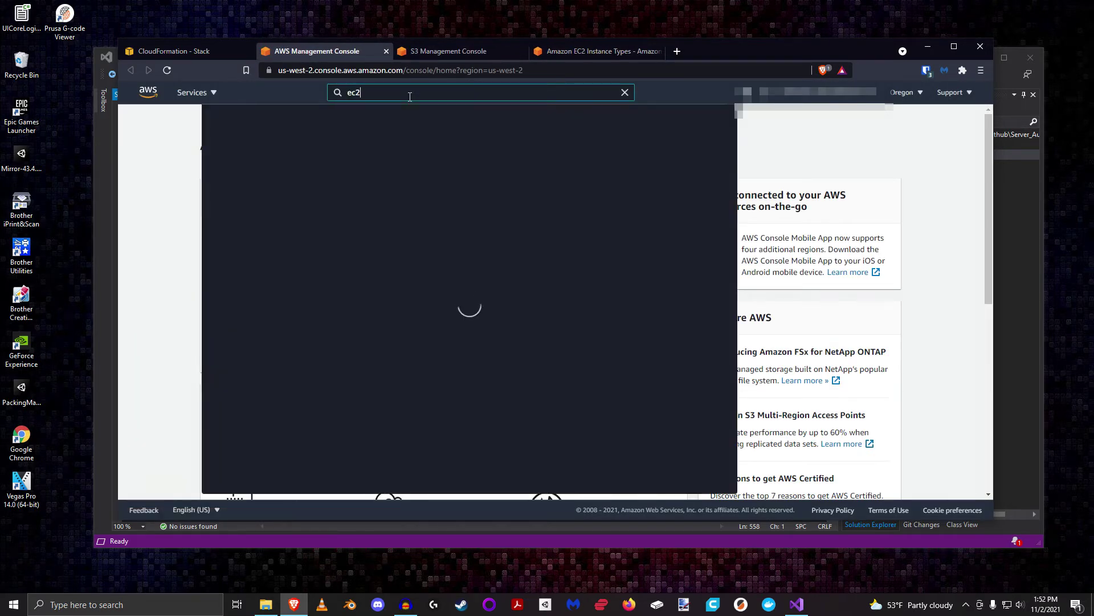
key(Return)
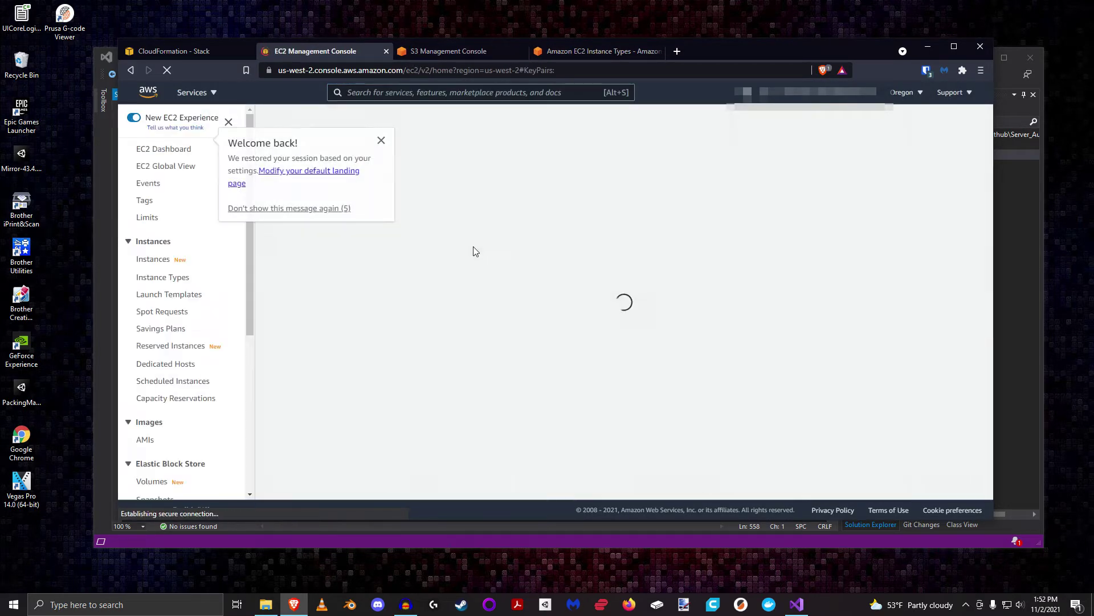
click(151, 260)
click(887, 121)
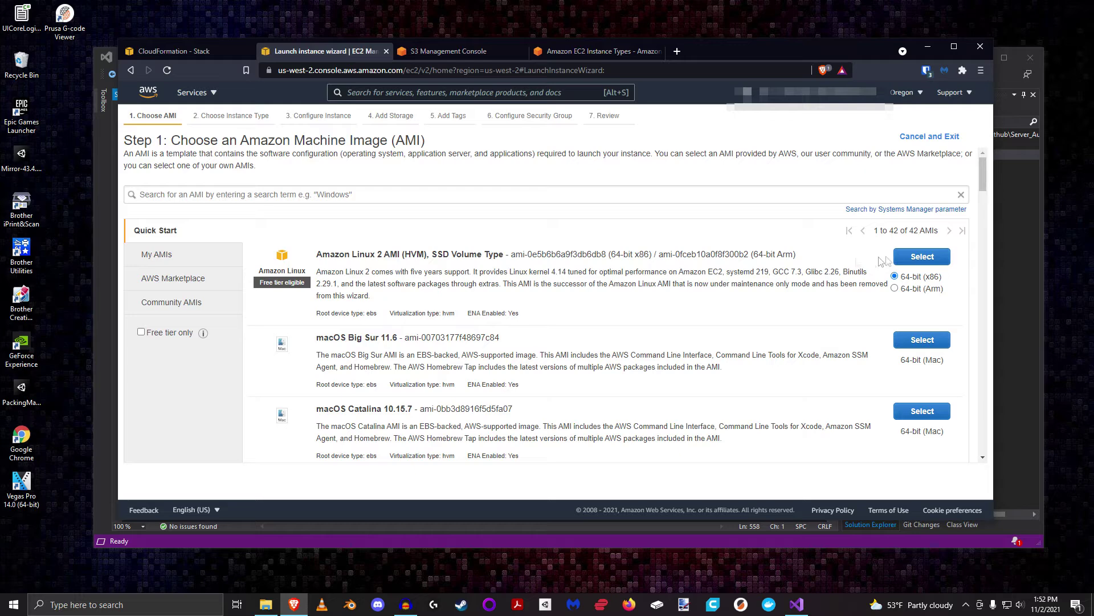
Choose the 64-bit (x86) Amazon Linux 2 AMI (HVM), SSD Volume Type, and read the free tier note for t2.micro
drag(316, 255, 473, 261)
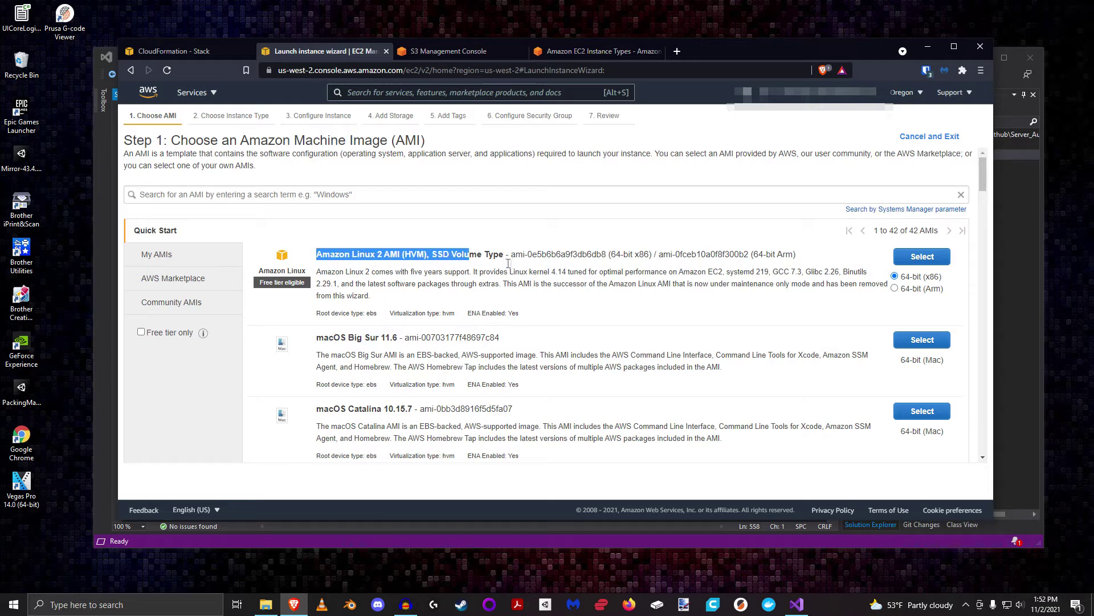
click(932, 261)
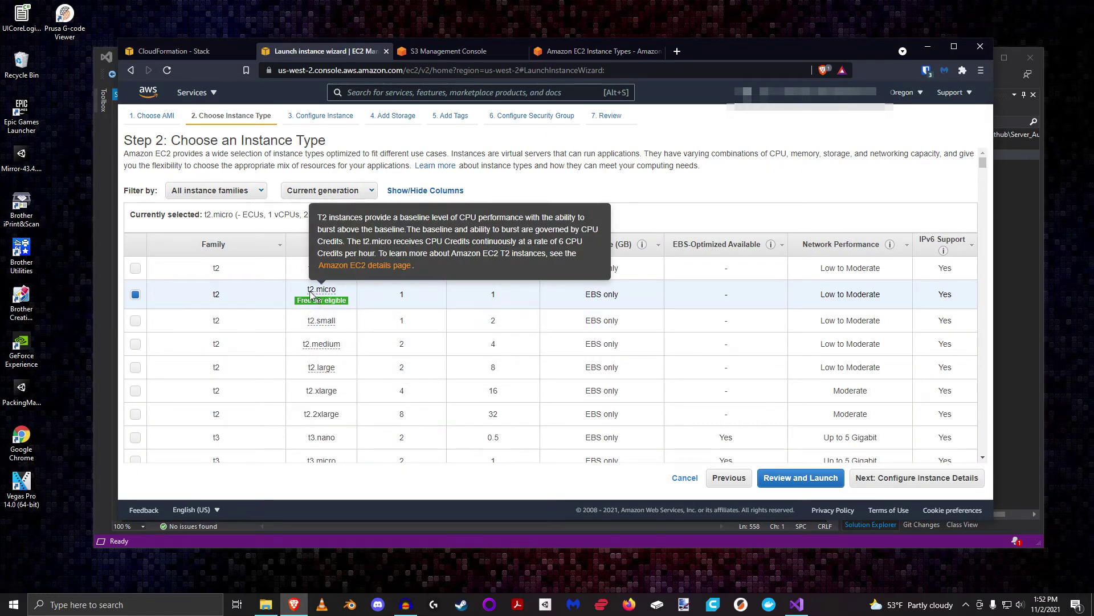
mouse_move(326, 302)
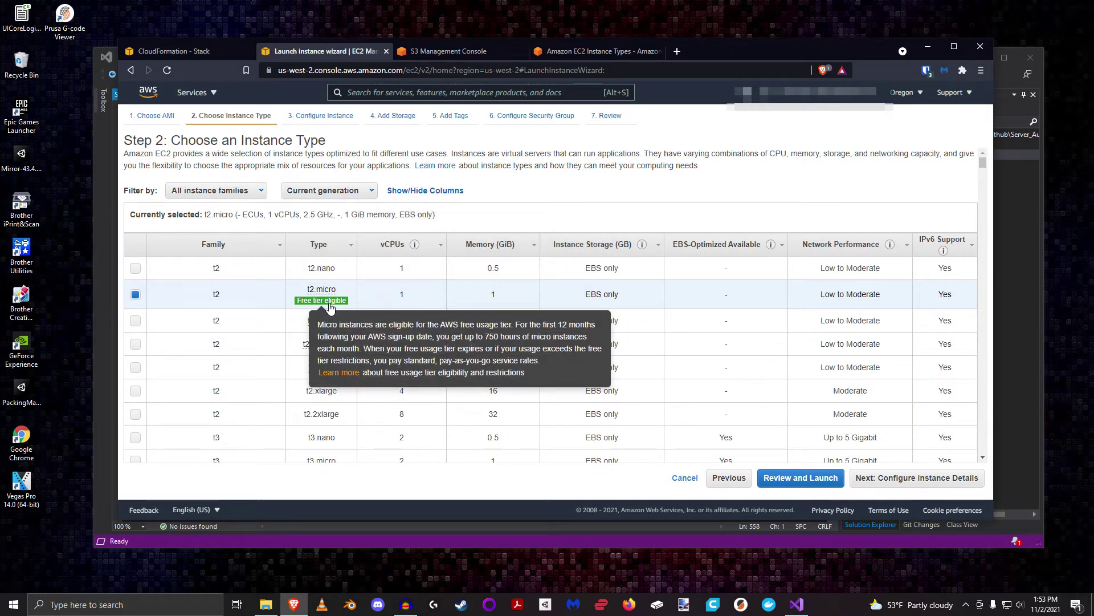
drag(318, 327, 520, 328)
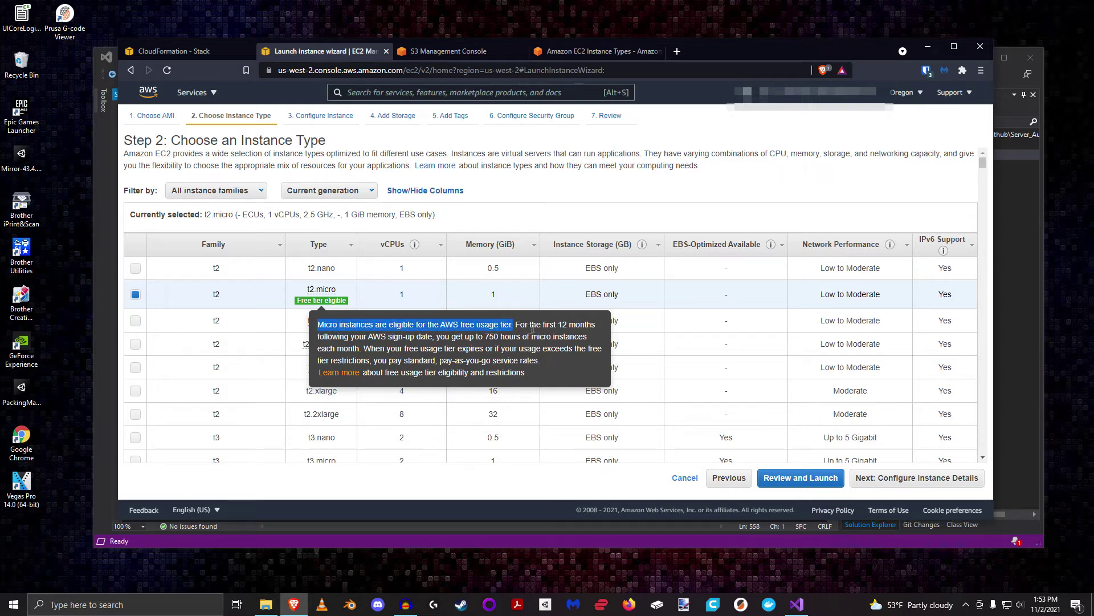
drag(517, 329, 366, 355)
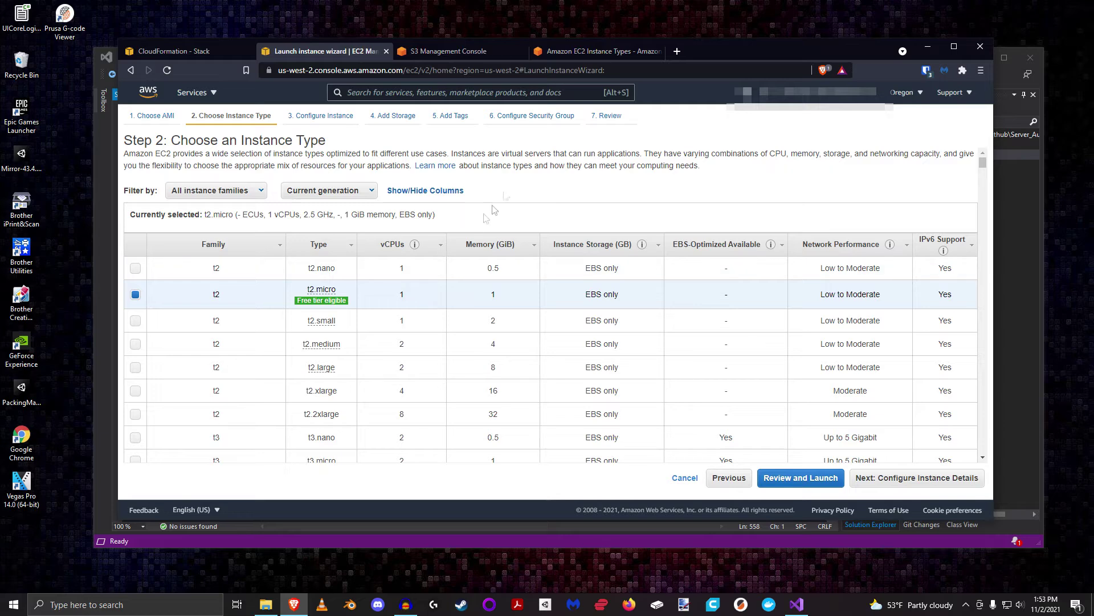
Go back from the EC2 Instance Types page to the Google search and search for "t2.micro costs"
click(596, 54)
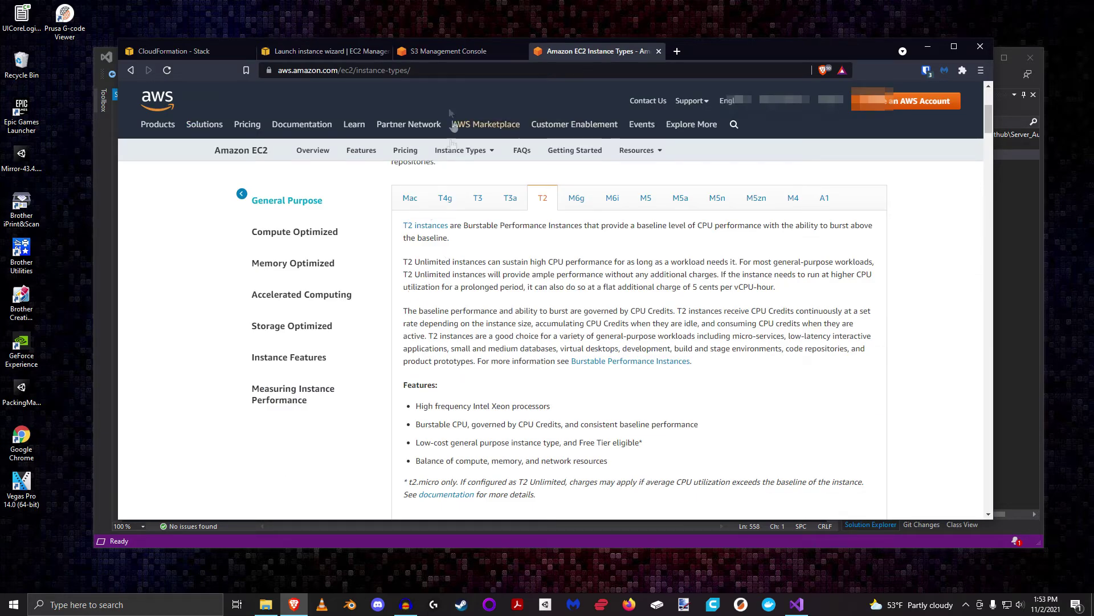
click(454, 76)
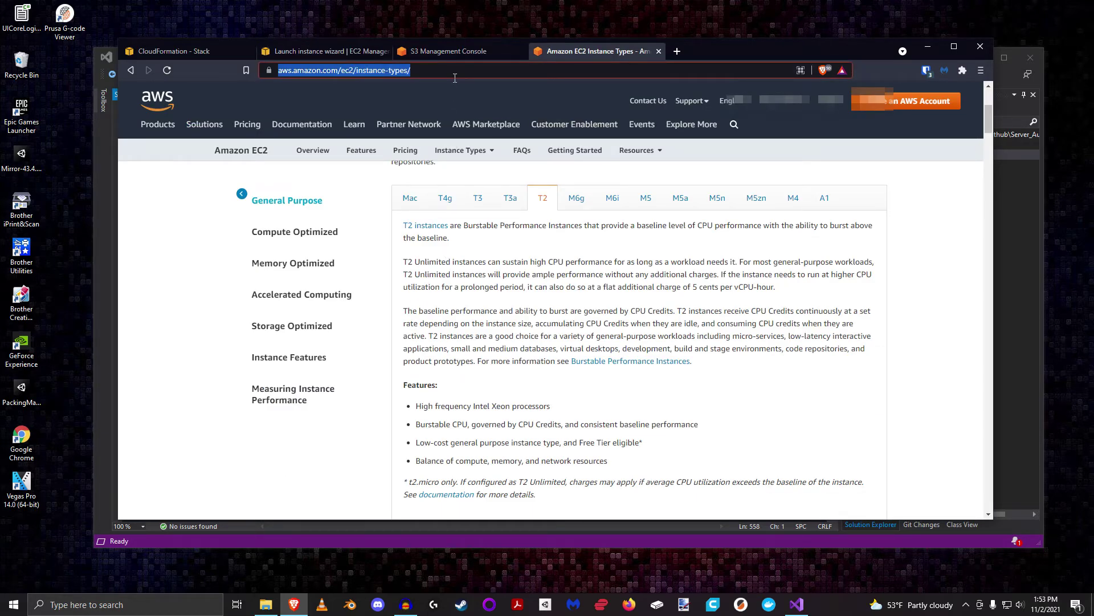
key(alt+Left)
text(t2.micro )
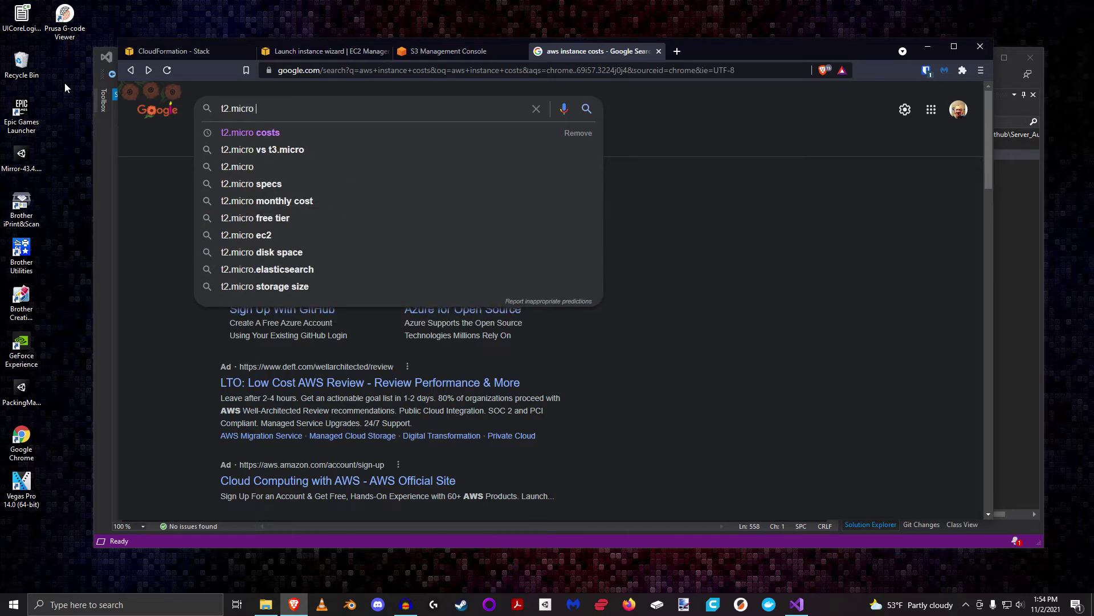
text(costs)
key(Return)
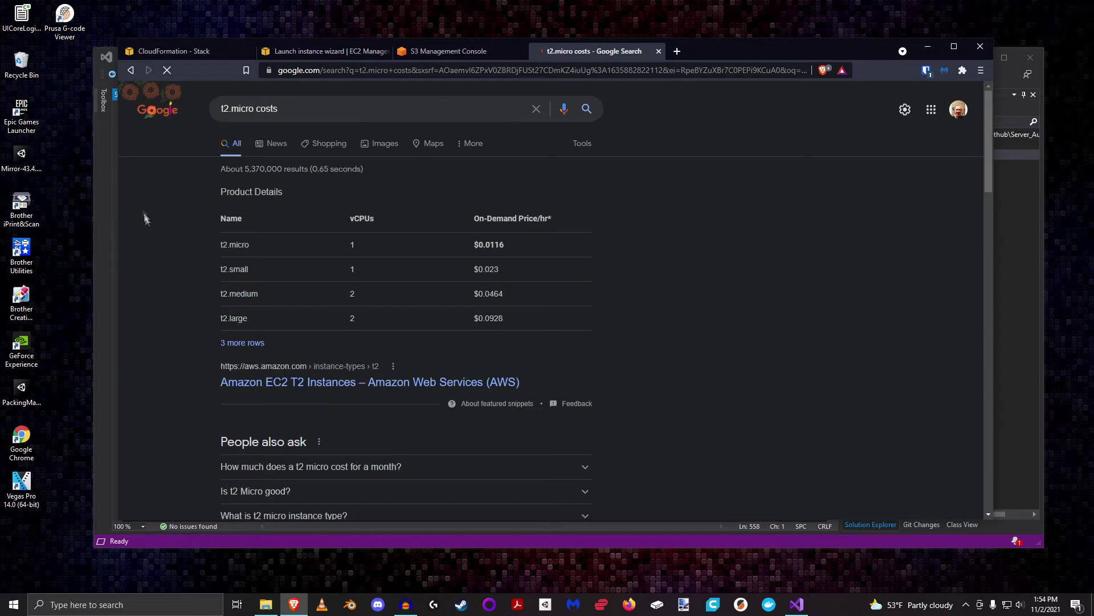
Open the Amazon EC2 T2 Instances page and highlight the t2.micro on-demand, 1-year and 3-year reserved prices under Product Details
click(278, 382)
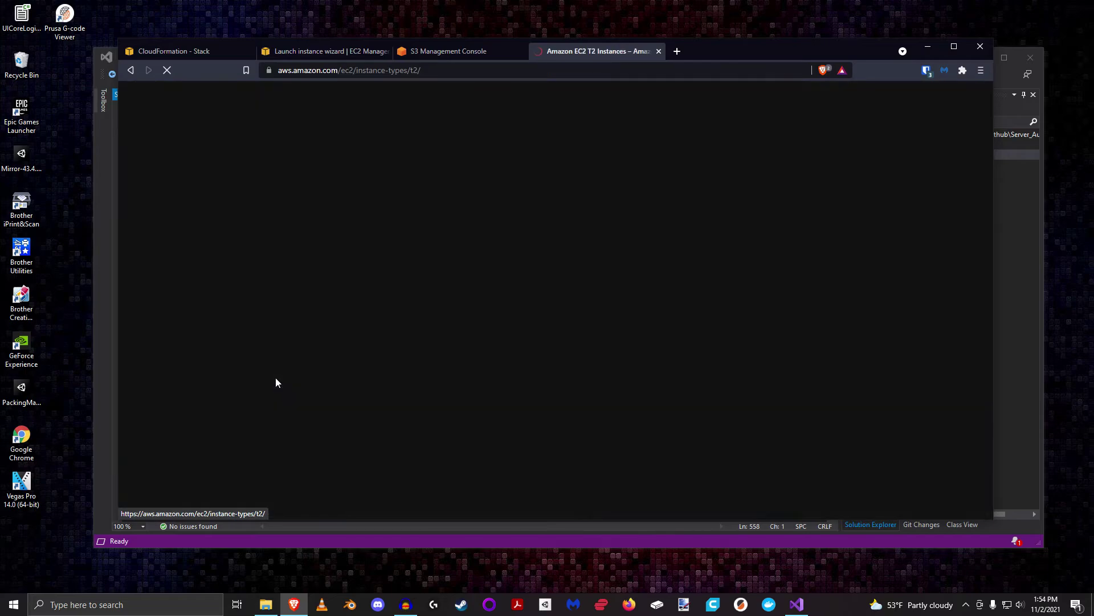
scroll(341, 382, down, 15)
scroll(343, 382, up, 2)
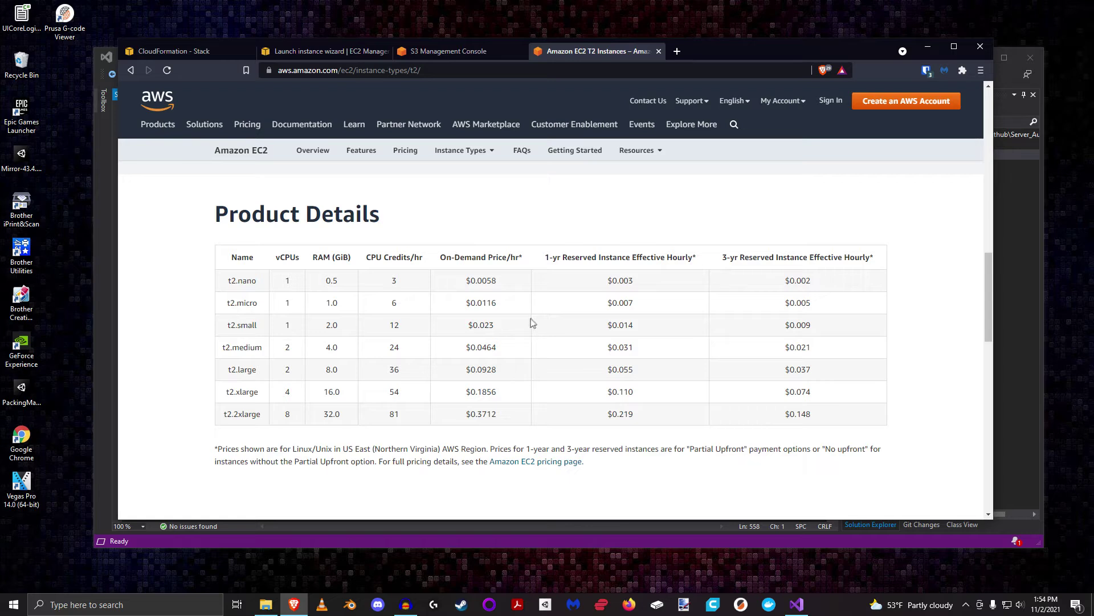
double_click(472, 309)
double_click(609, 304)
double_click(795, 304)
Open Calculator beside the price table and compute the daily t2.micro cost as 0.0116 × 24
click(142, 610)
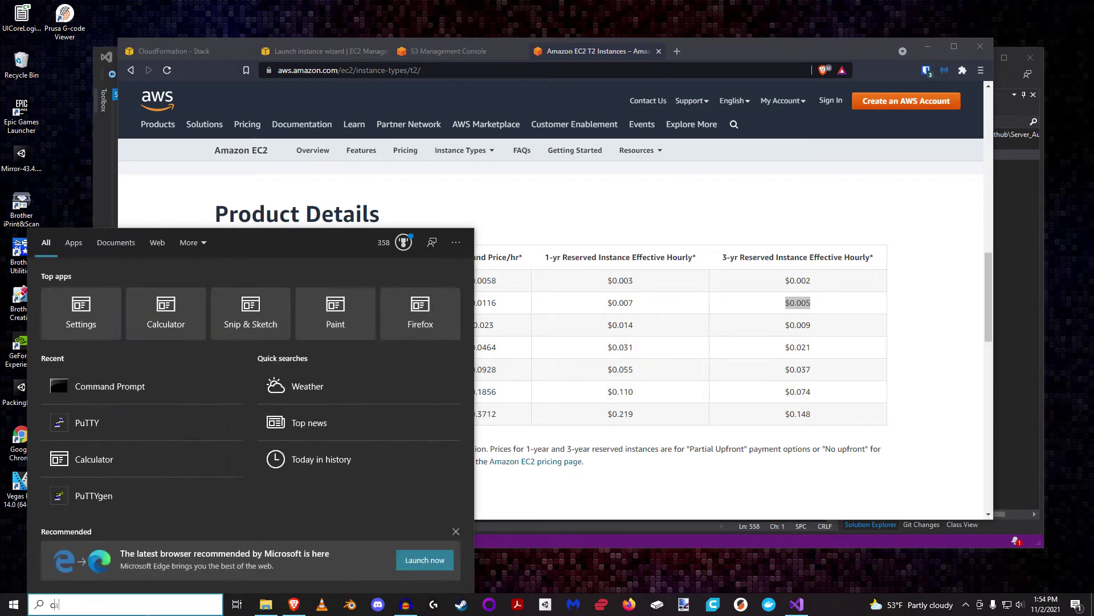
text(calc)
key(Return)
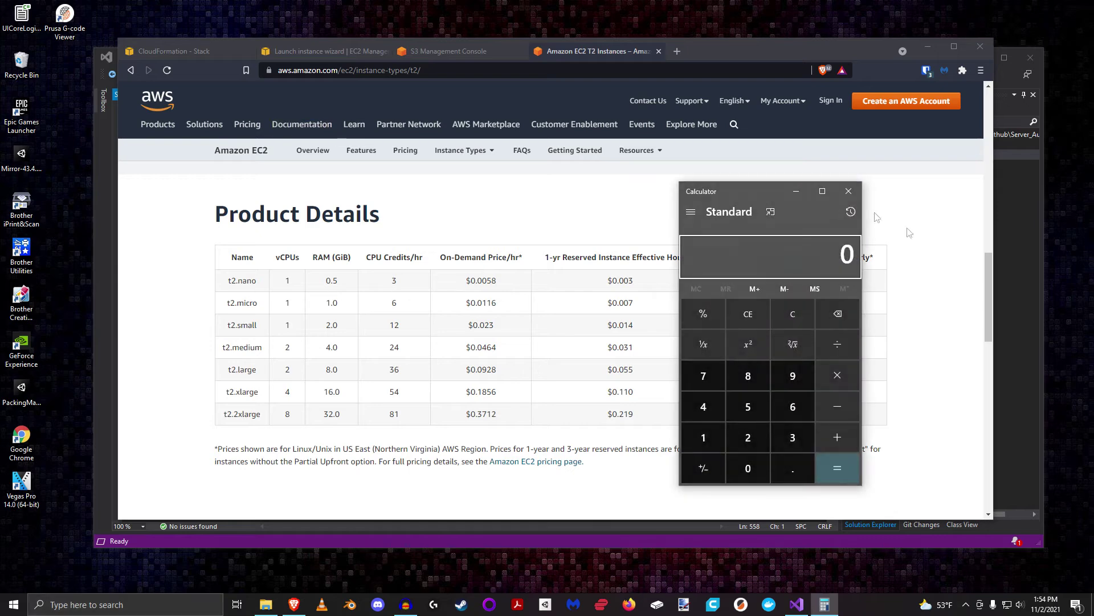
drag(763, 193, 856, 266)
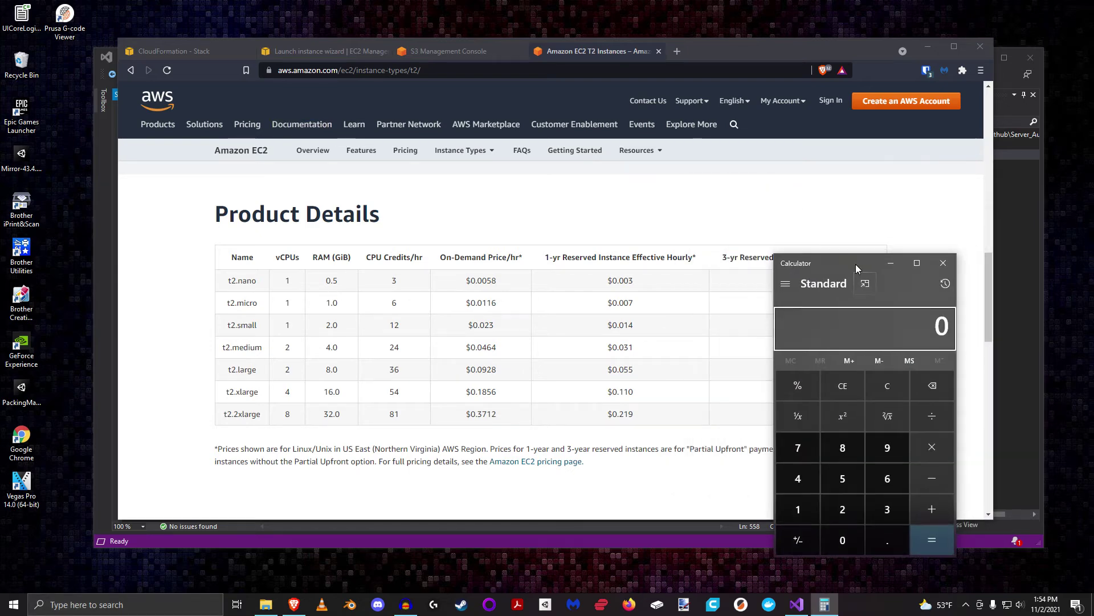
text(0.0116)
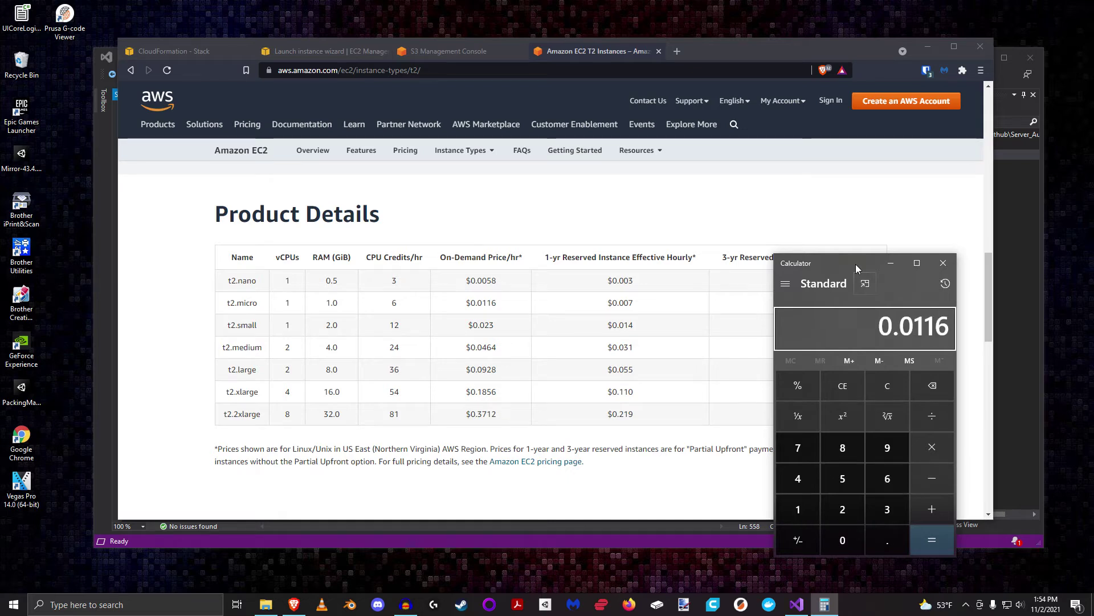
text(*)
text(24)
key(Return)
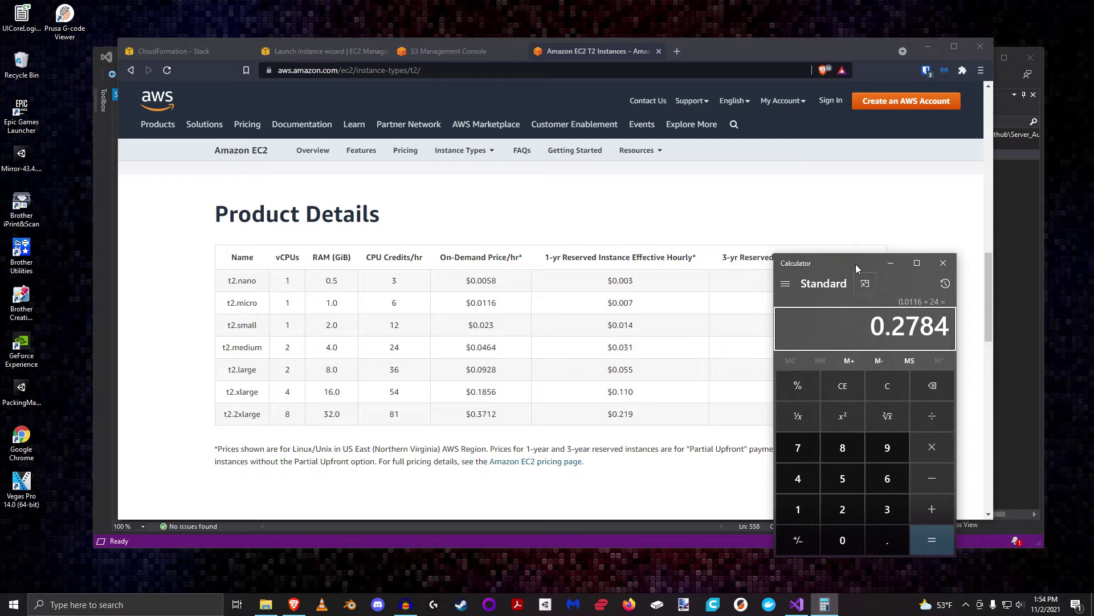
Extend the cost calculation to a year by multiplying the daily result by 7, 4 and 12 in turn
text(*)
text(7)
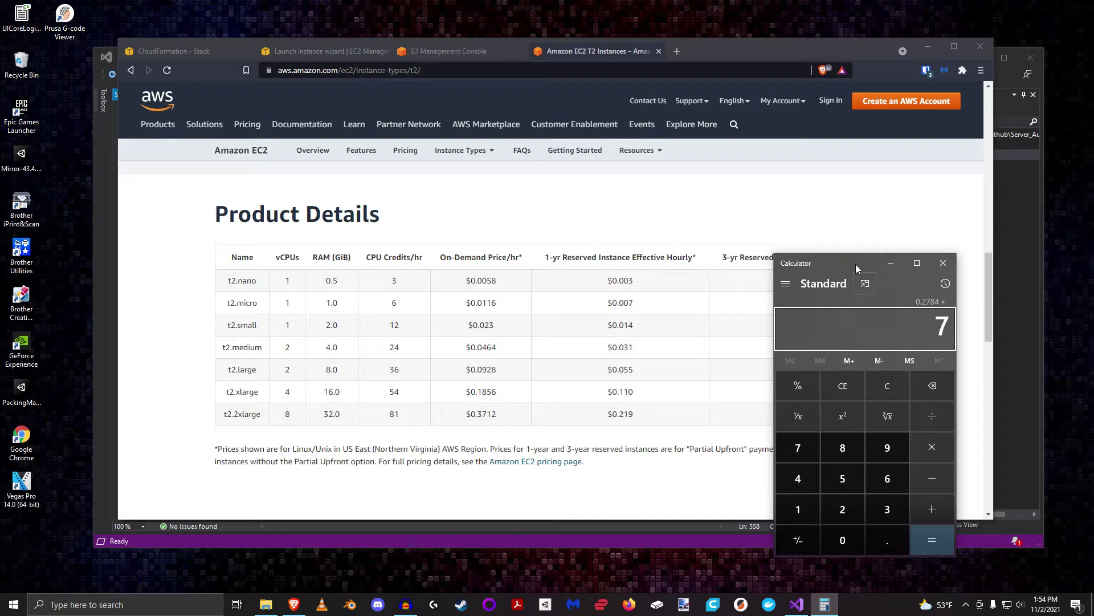
key(Return)
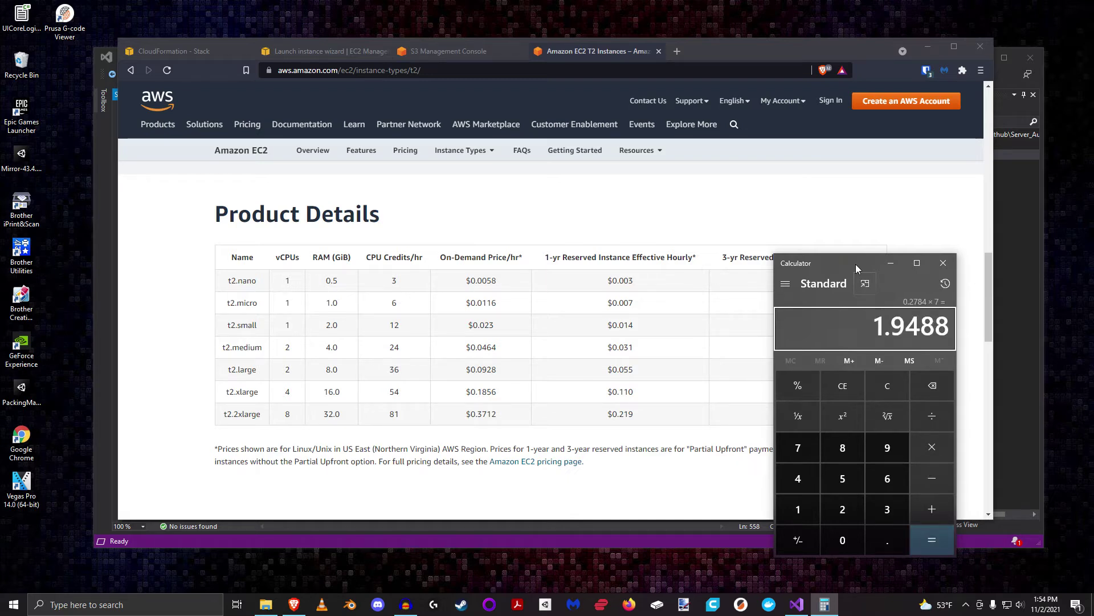
key(asterisk)
key(4)
key(Return)
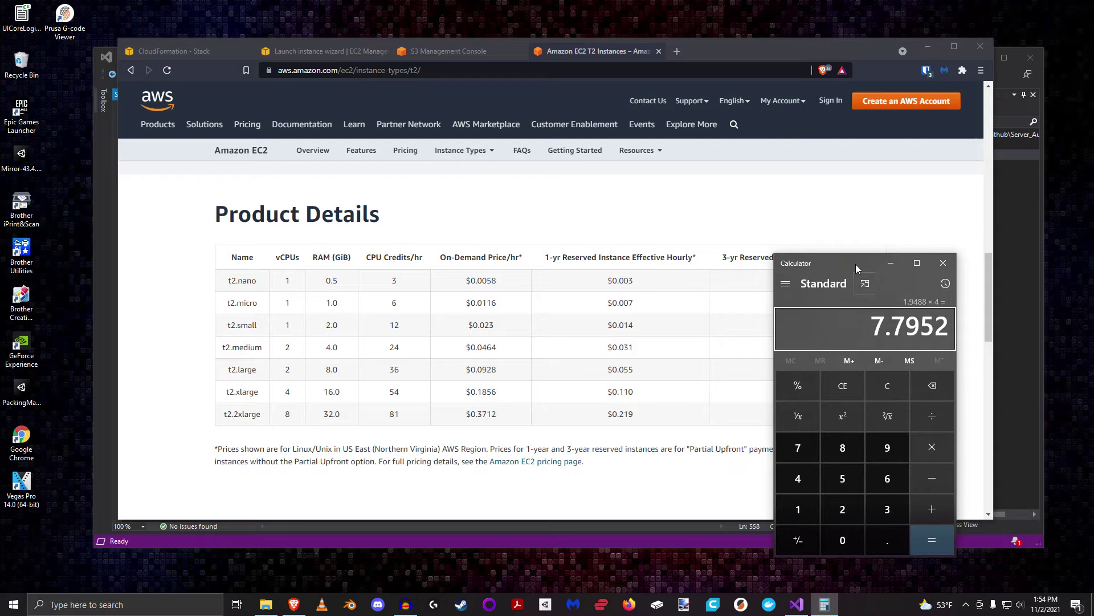
key(asterisk)
text(12)
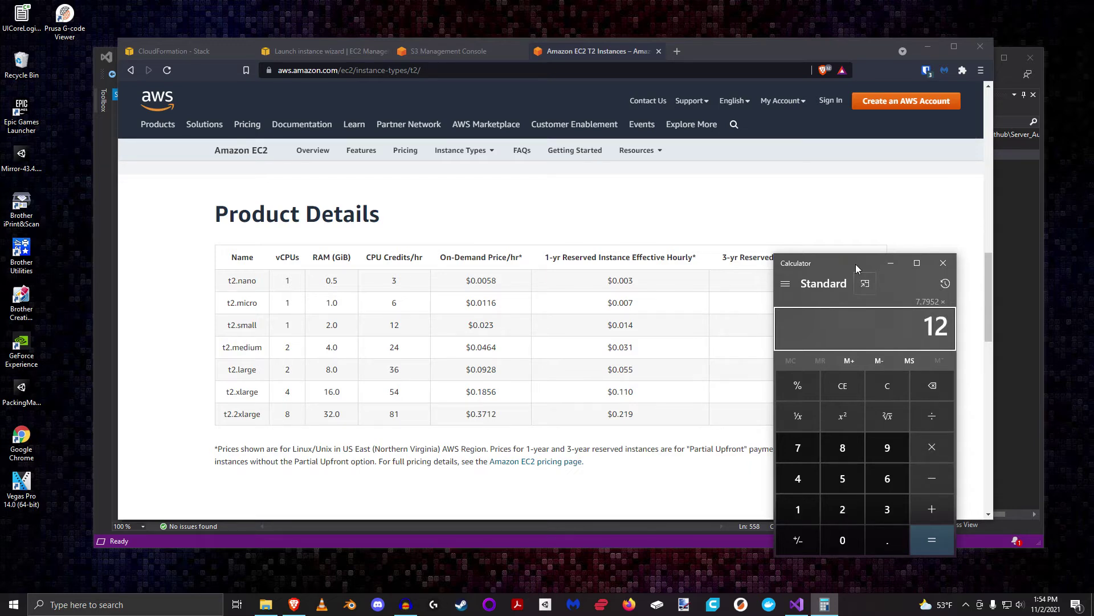
key(Return)
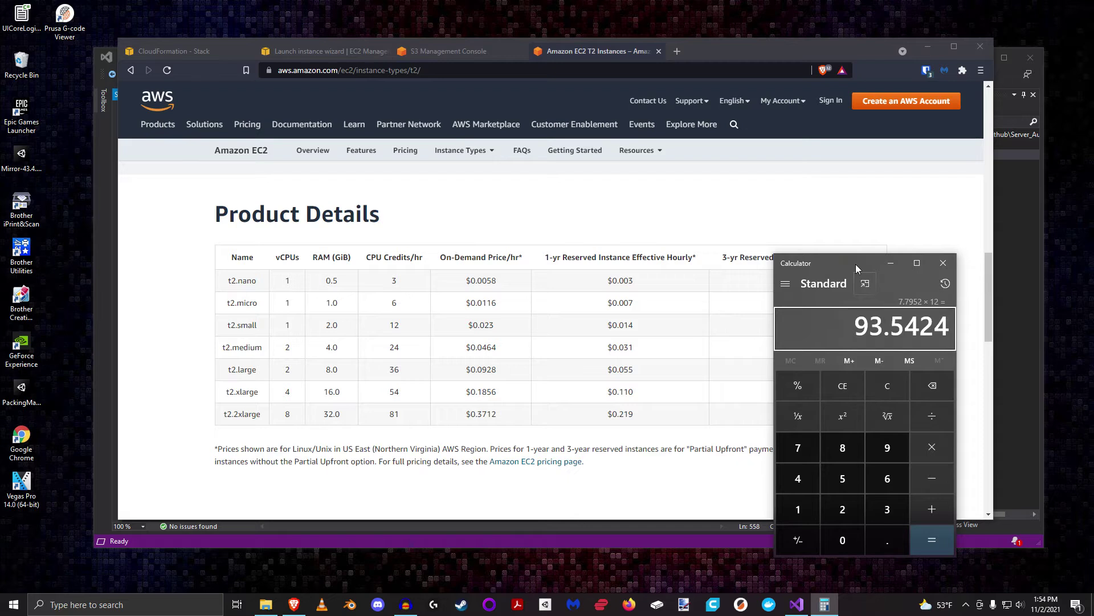
Highlight the yearly cost result and the t2.micro name in the price table, and move Calculator farther from the reserved prices
key(ctrl+c)
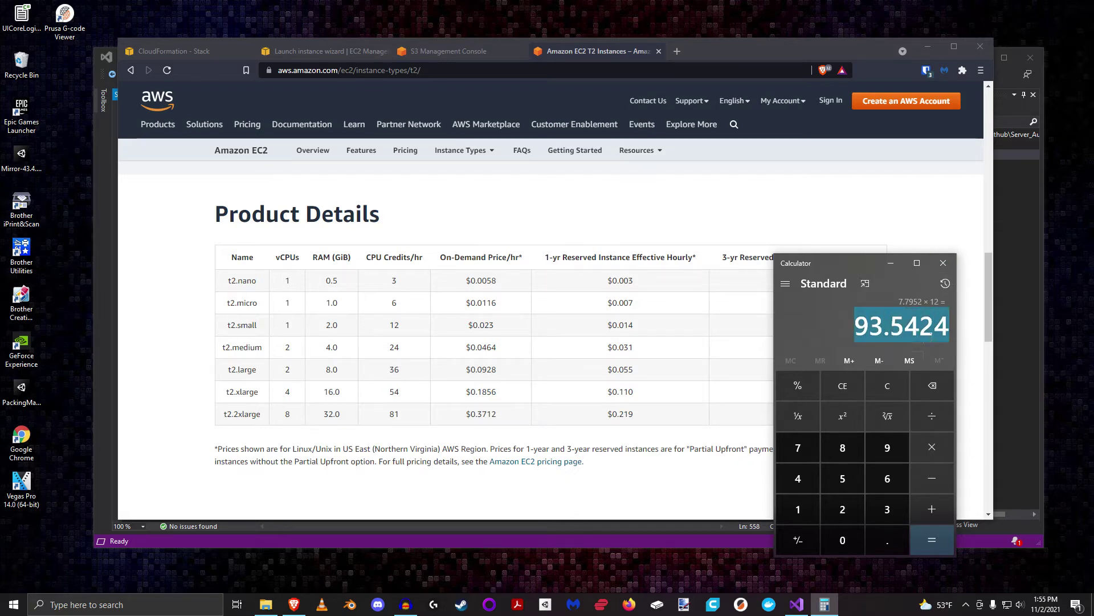
drag(227, 306, 258, 303)
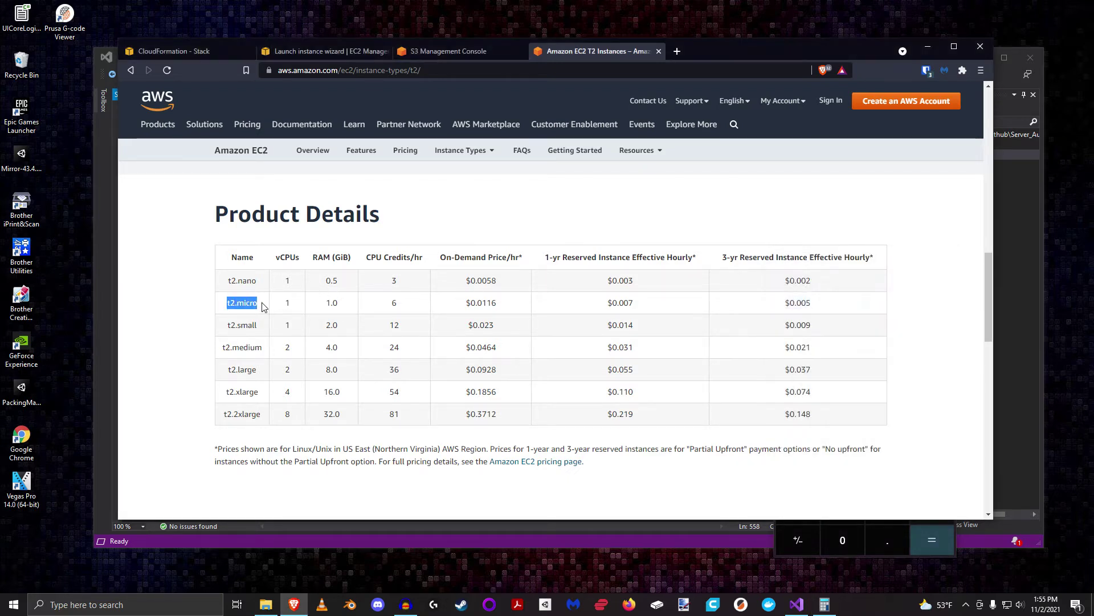
key(alt+Tab)
drag(849, 266, 899, 308)
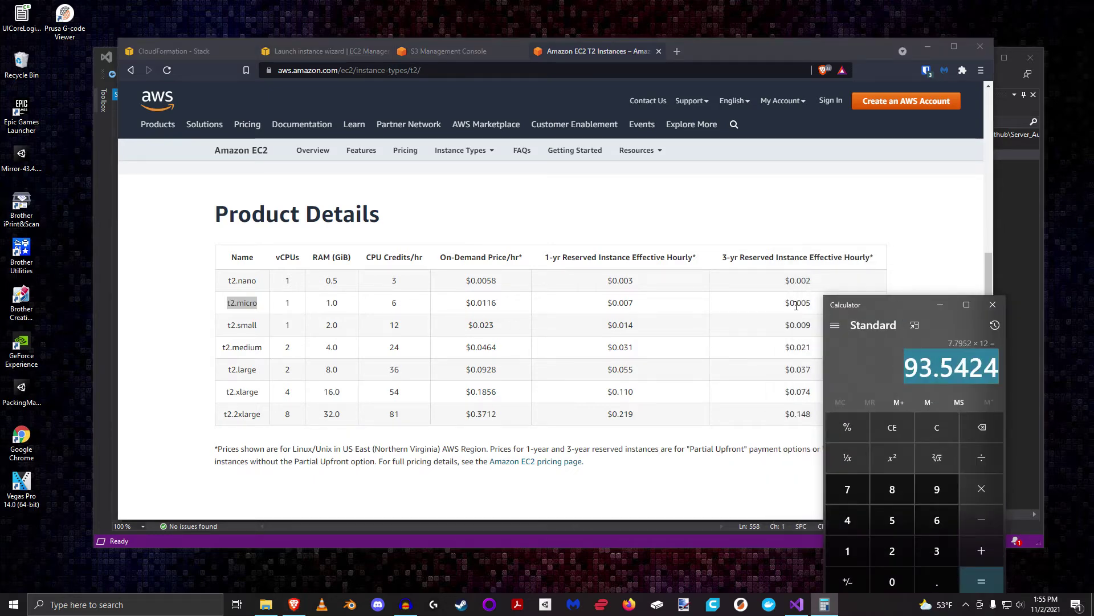
Highlight the t2.micro 3-year reserved price and compute its yearly cost as 0.84 × 4 × 12, highlighting the result
drag(790, 303, 815, 305)
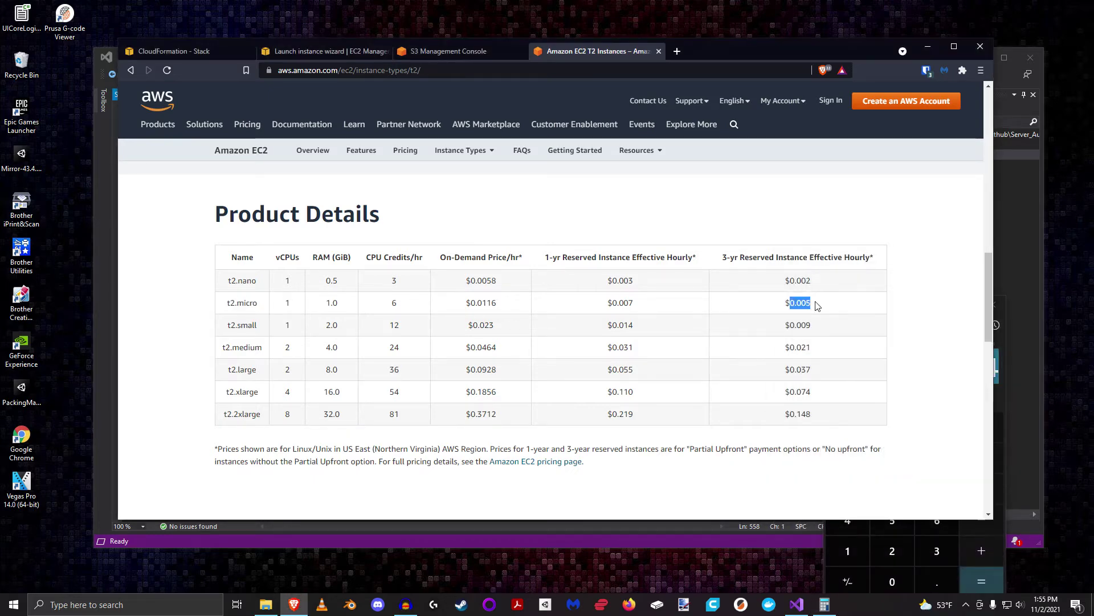
click(1004, 347)
text(0.84*4)
key(Return)
text(*12)
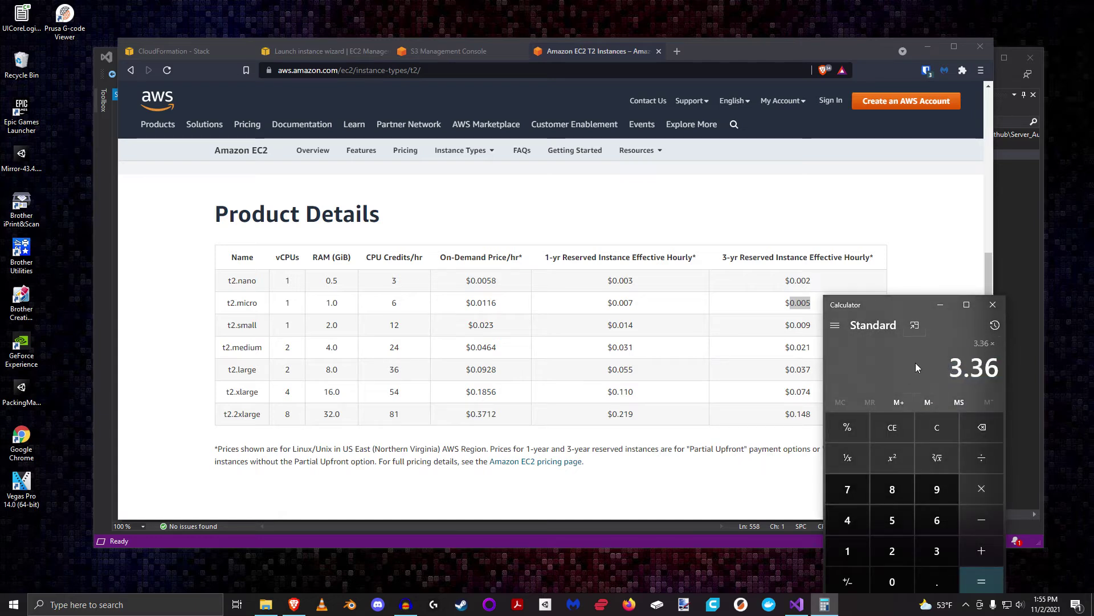
key(Return)
drag(916, 362, 1006, 360)
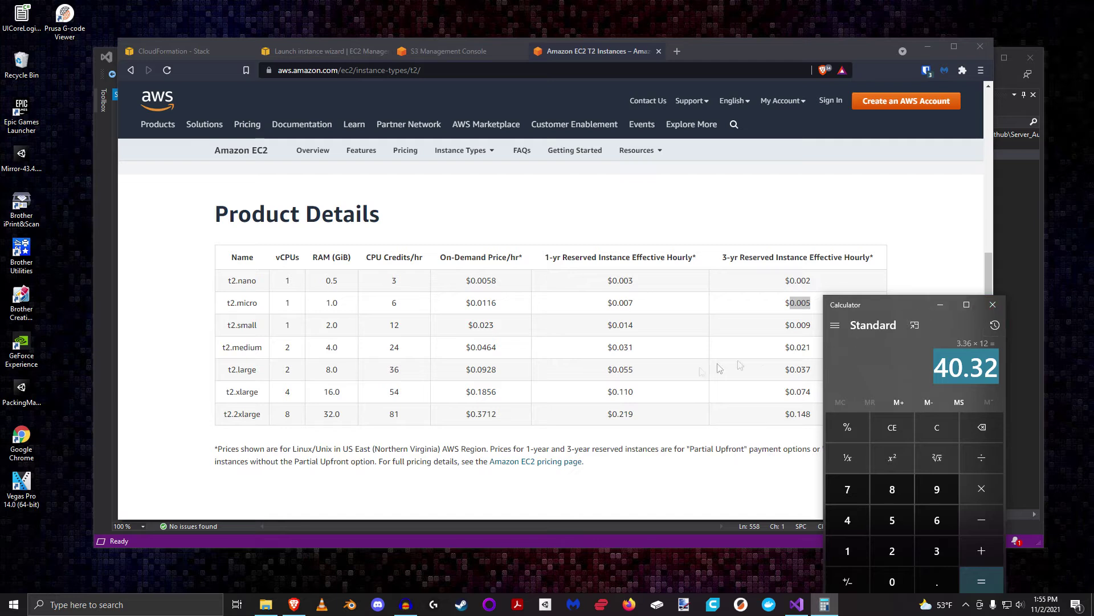
drag(935, 374, 1000, 376)
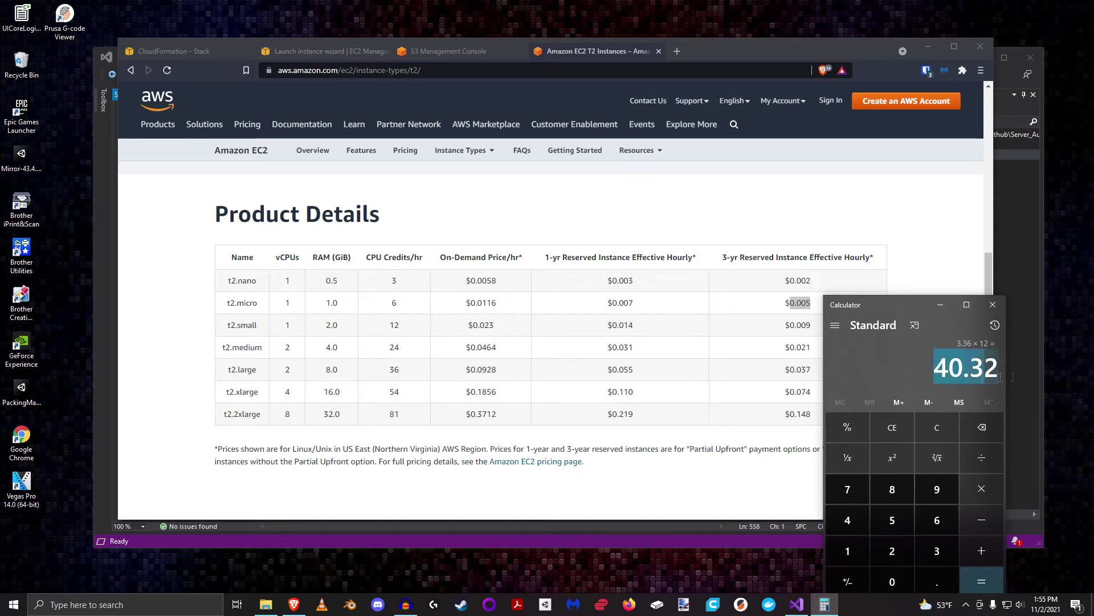
Close Calculator and highlight the whole T2 price table and the t2.micro on-demand price
click(994, 308)
click(506, 398)
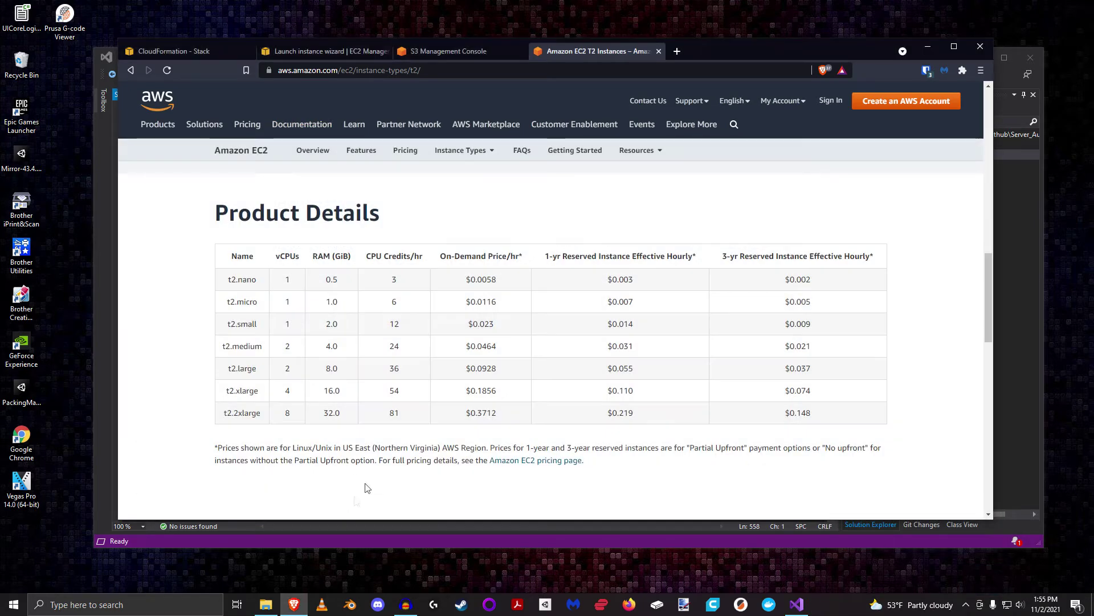
drag(220, 279, 828, 420)
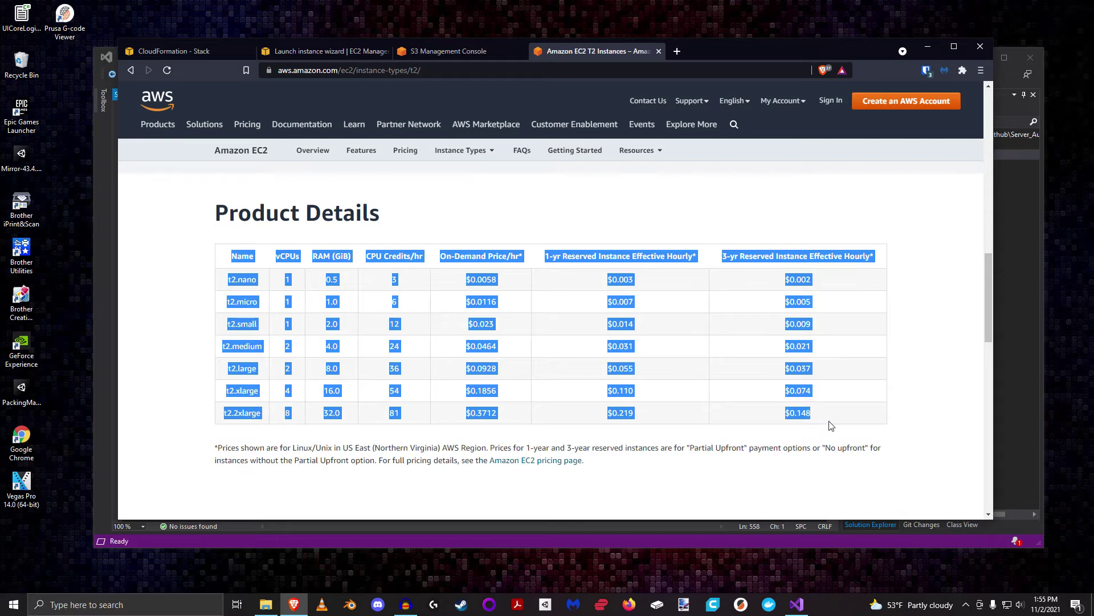
click(690, 433)
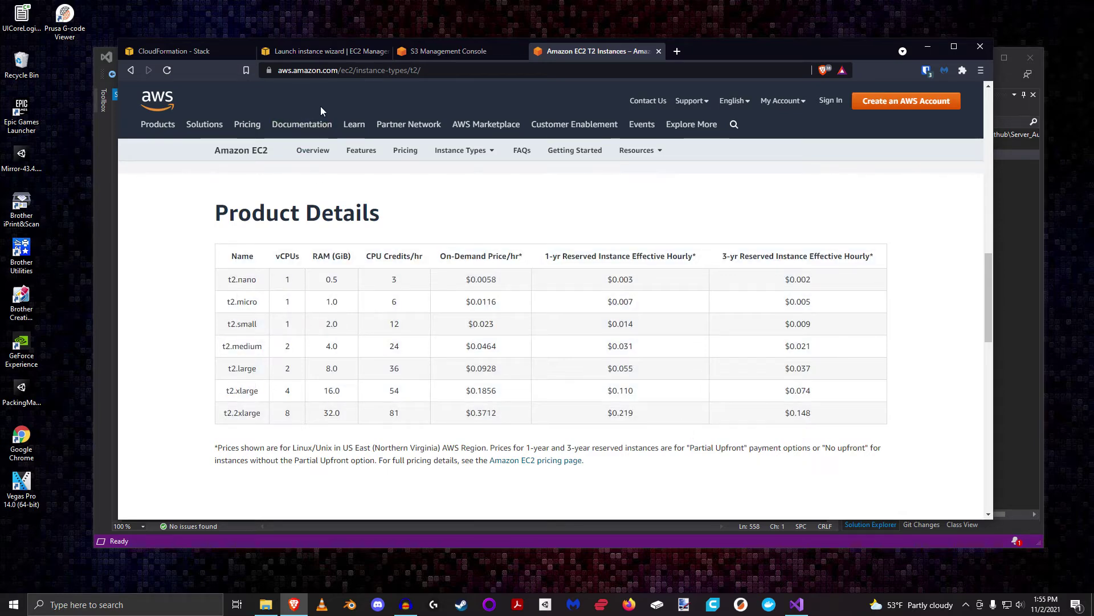
drag(465, 303, 509, 306)
click(508, 307)
Return to the CloudFormation stack parameters and close the Amazon EC2 T2 Instances page
click(293, 51)
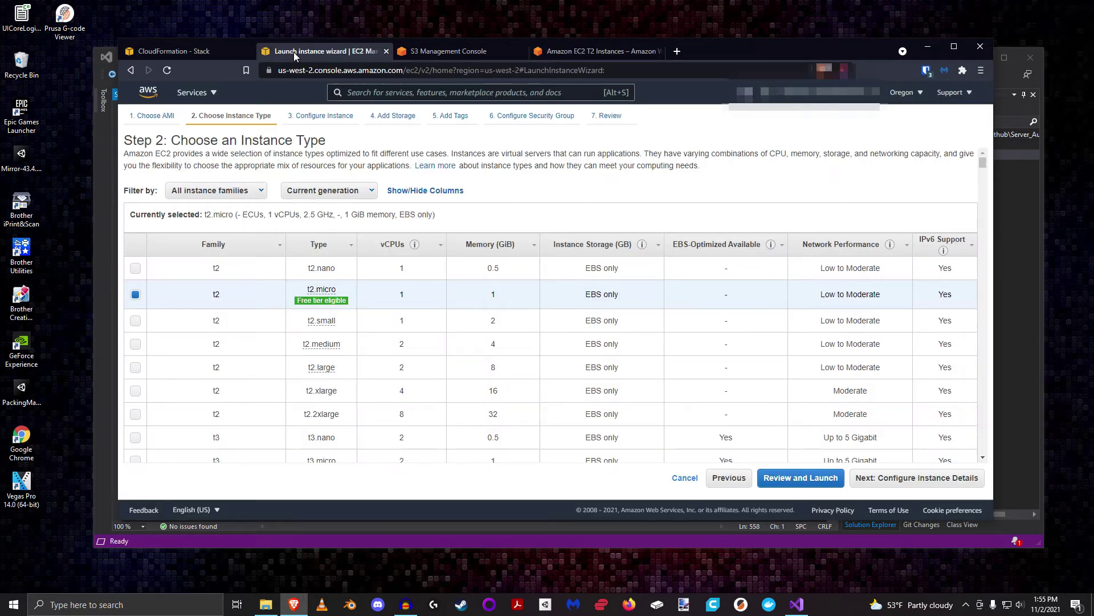
click(202, 54)
click(660, 51)
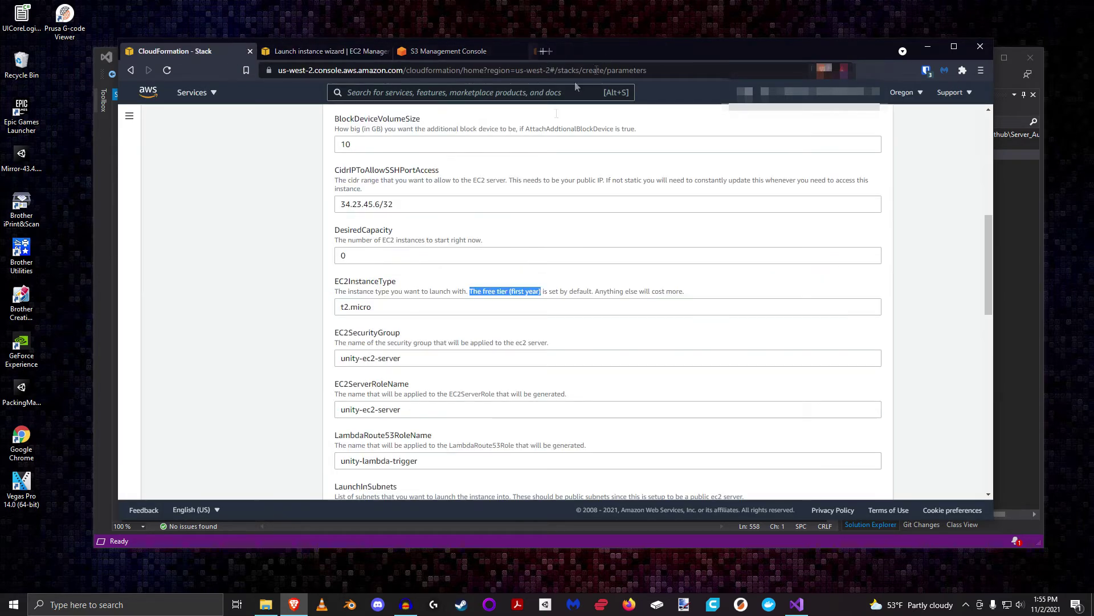
Highlight the EC2SecurityGroup, EC2ServerRoleName and LambdaRoute53RoleName parameters and step through their default values
drag(335, 335, 414, 330)
drag(333, 386, 439, 386)
scroll(439, 386, down, 2)
drag(335, 322, 447, 326)
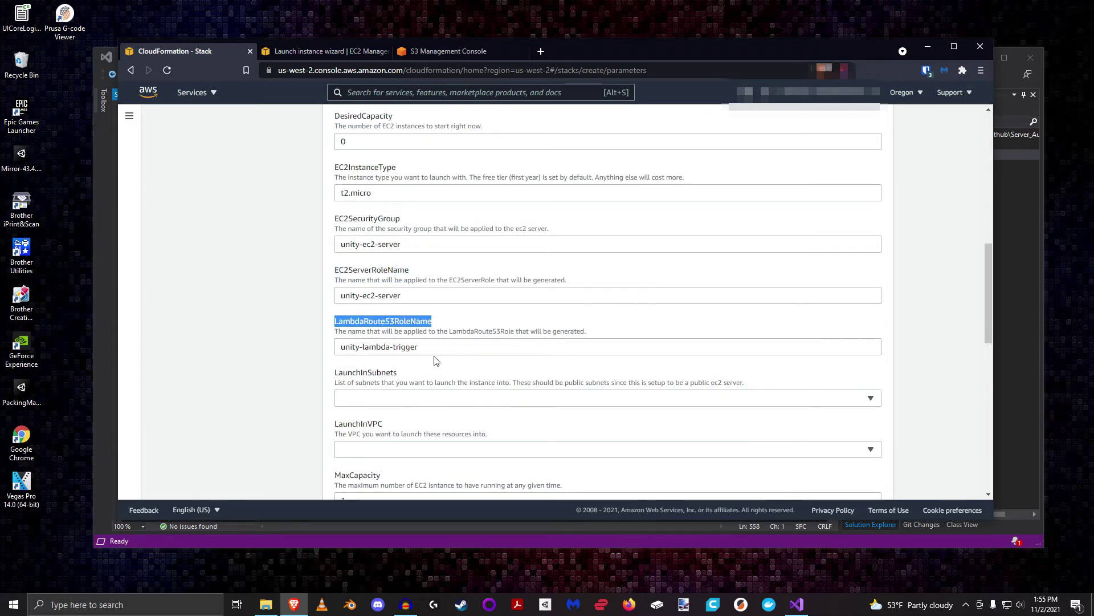
triple_click(425, 246)
key(Tab)
key(Tab)
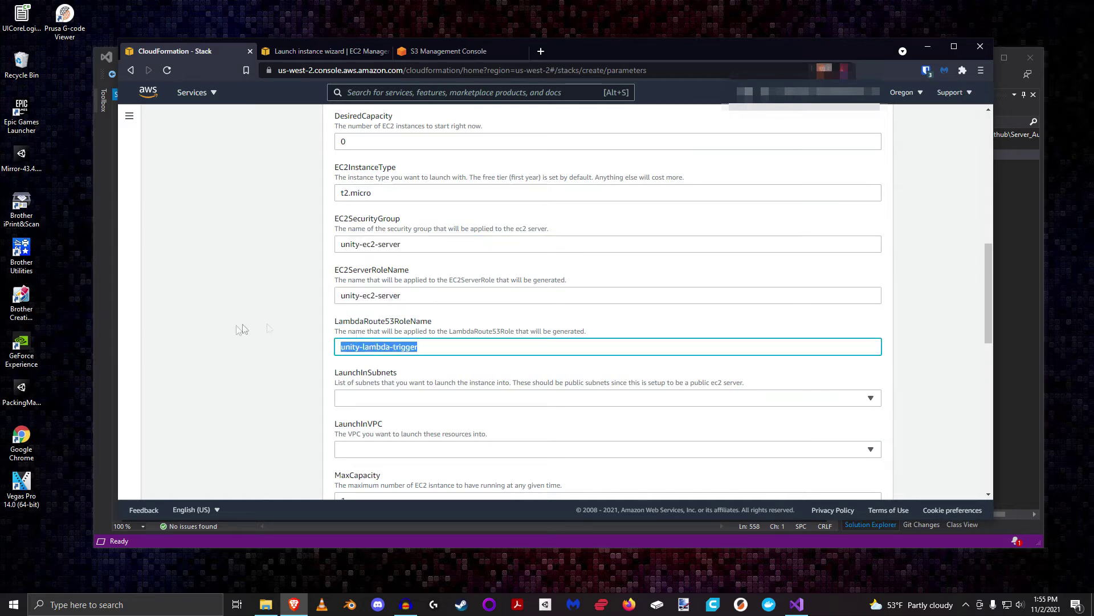
click(310, 349)
Highlight the LaunchInVPC and LaunchInSubnets parameter names in the stack parameters
scroll(301, 351, down, 2)
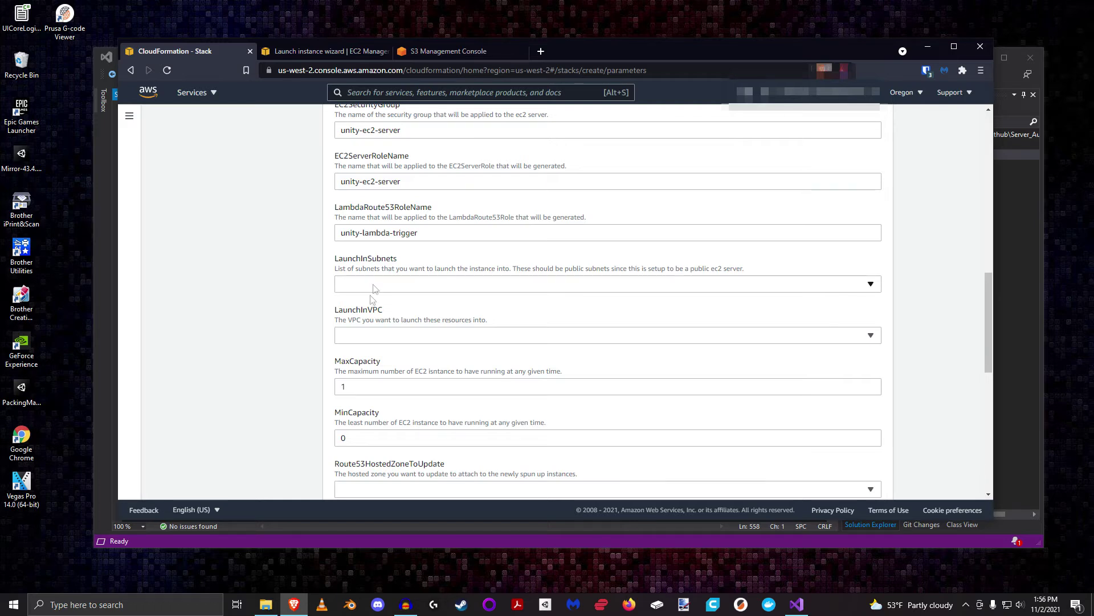
drag(337, 311, 384, 312)
drag(336, 258, 398, 259)
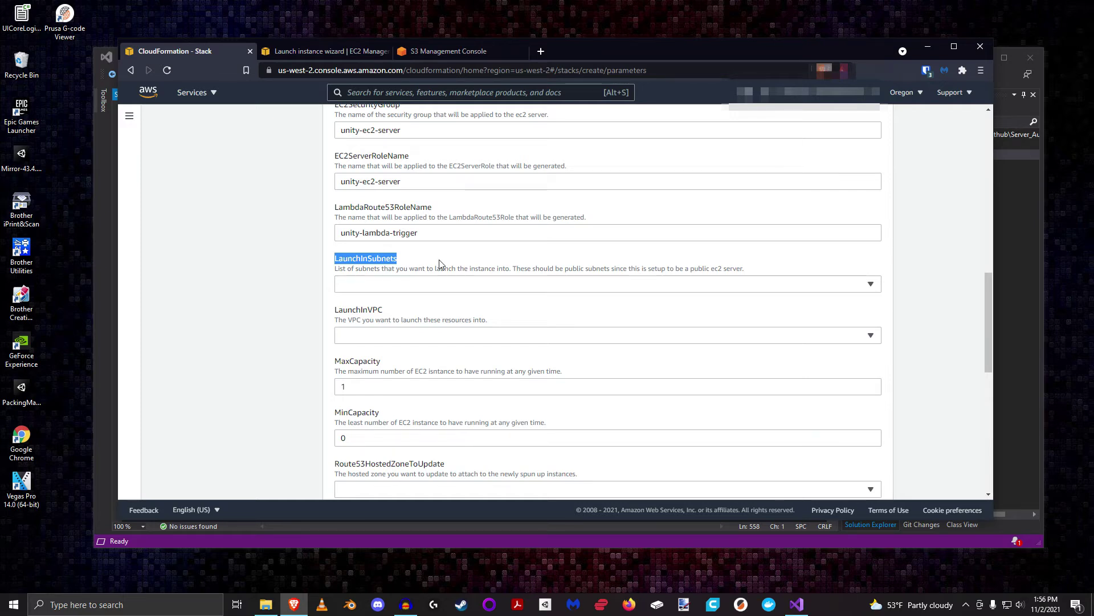
click(332, 279)
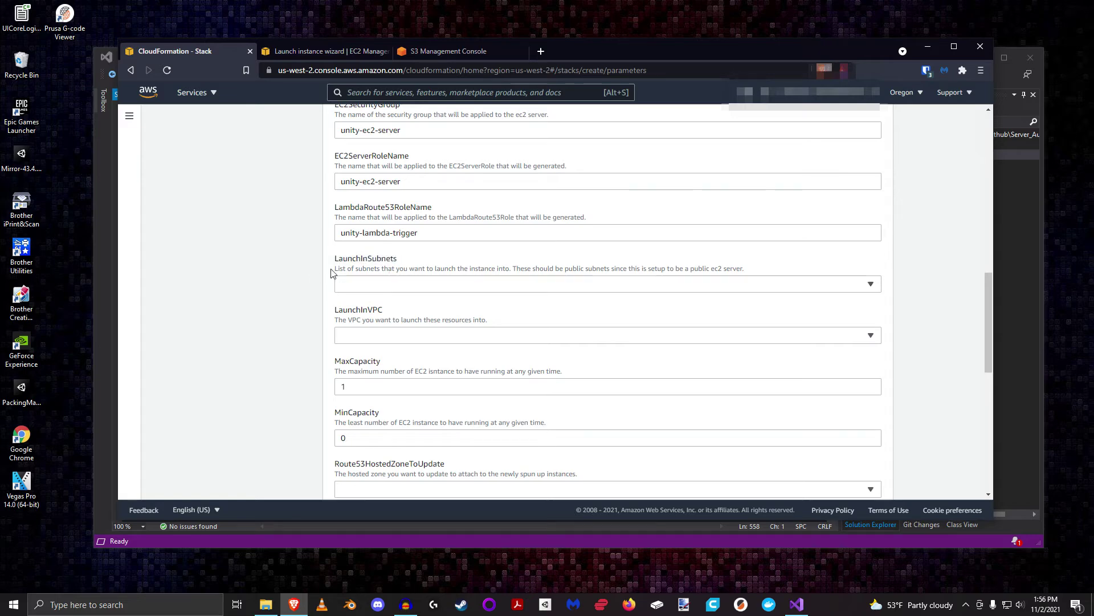
drag(334, 263, 408, 263)
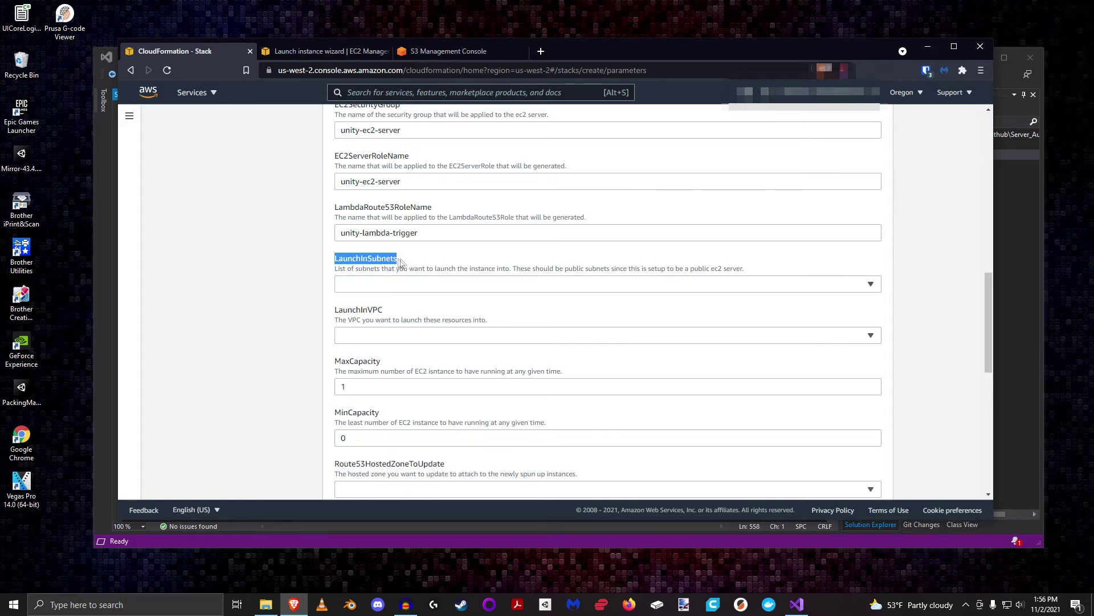
Review the availability zones selected in AZForEachSubnet for matching against the LaunchInSubnets parameter
scroll(314, 272, up, 3)
scroll(315, 272, up, 5)
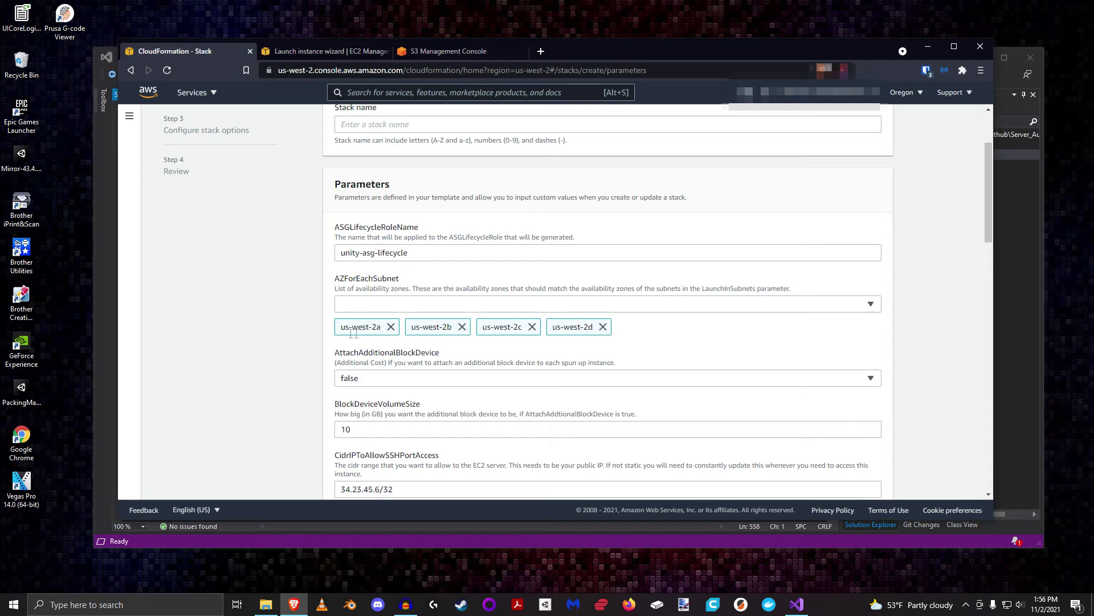
drag(338, 327, 616, 329)
Examine the Route 53 parameters and highlight the Route53HostedZoneToUpdate name
scroll(305, 351, down, 10)
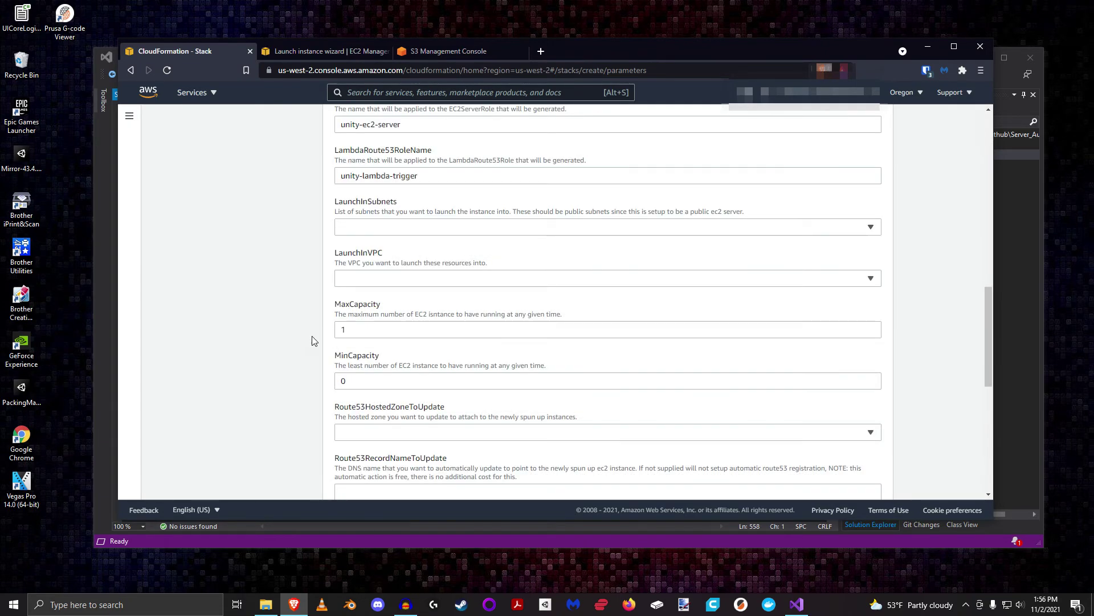
scroll(312, 341, down, 2)
scroll(312, 338, down, 1)
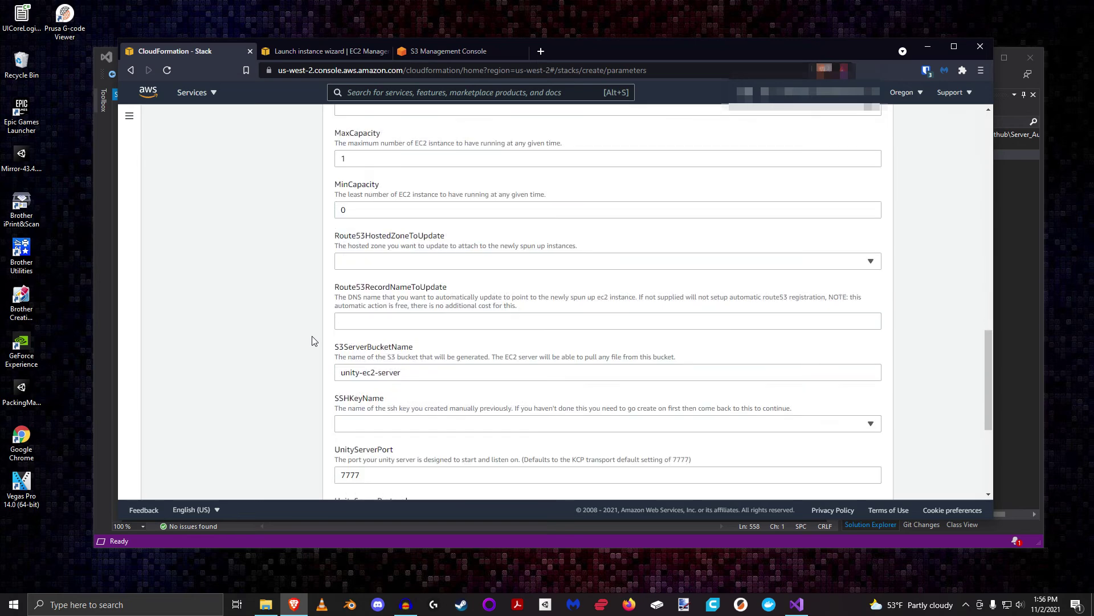
drag(328, 238, 467, 240)
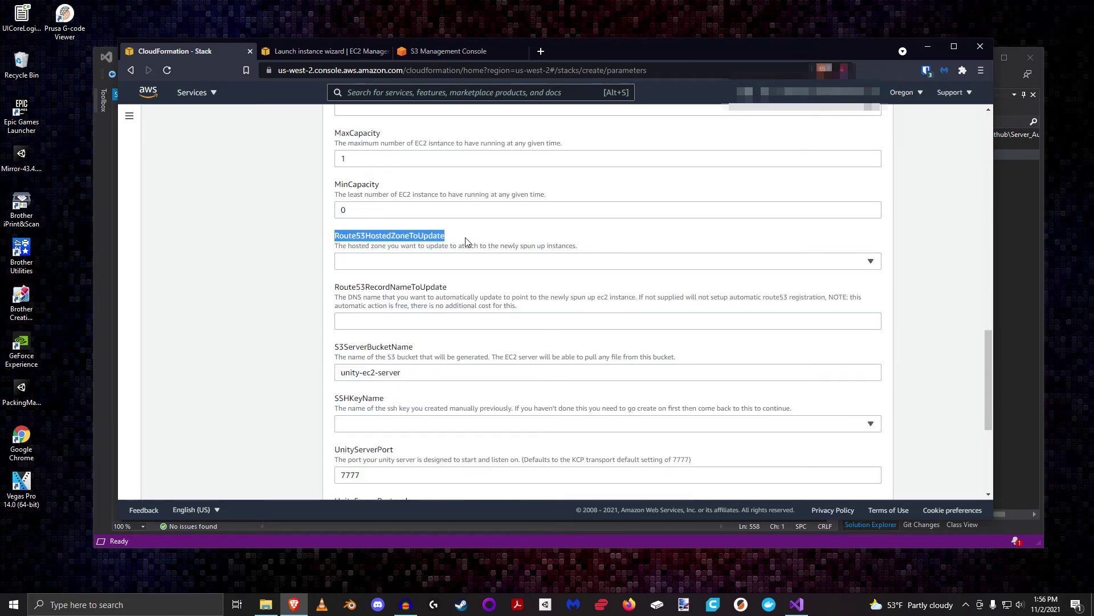
click(468, 240)
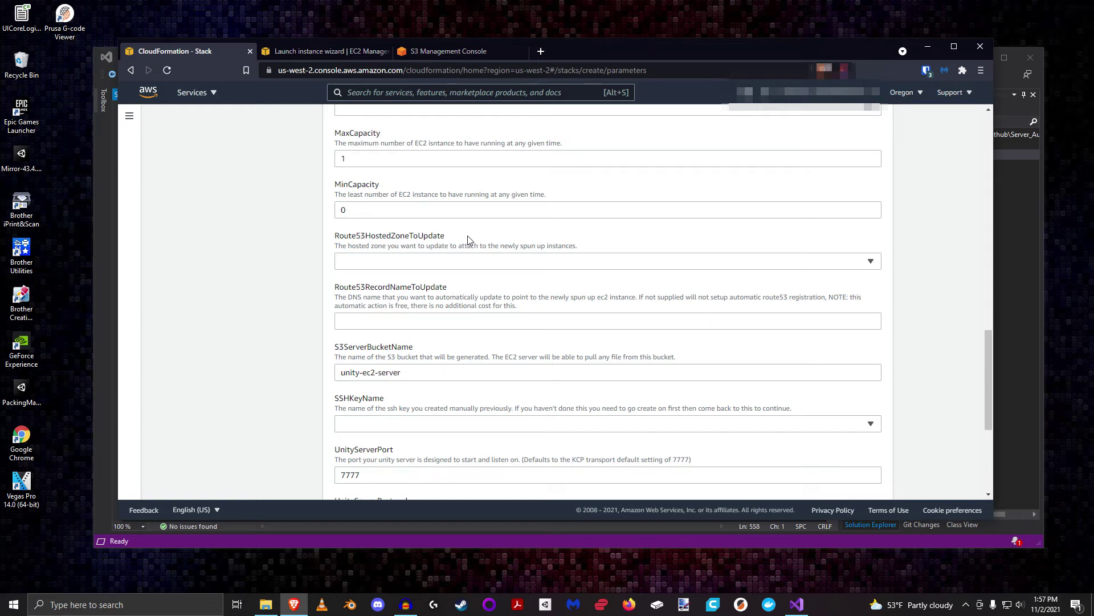
drag(334, 238, 445, 239)
click(466, 240)
Select the hosted zone for Route53HostedZoneToUpdate and set Route53RecordNameToUpdate to unity-server.cyberbulletgames.com
click(399, 323)
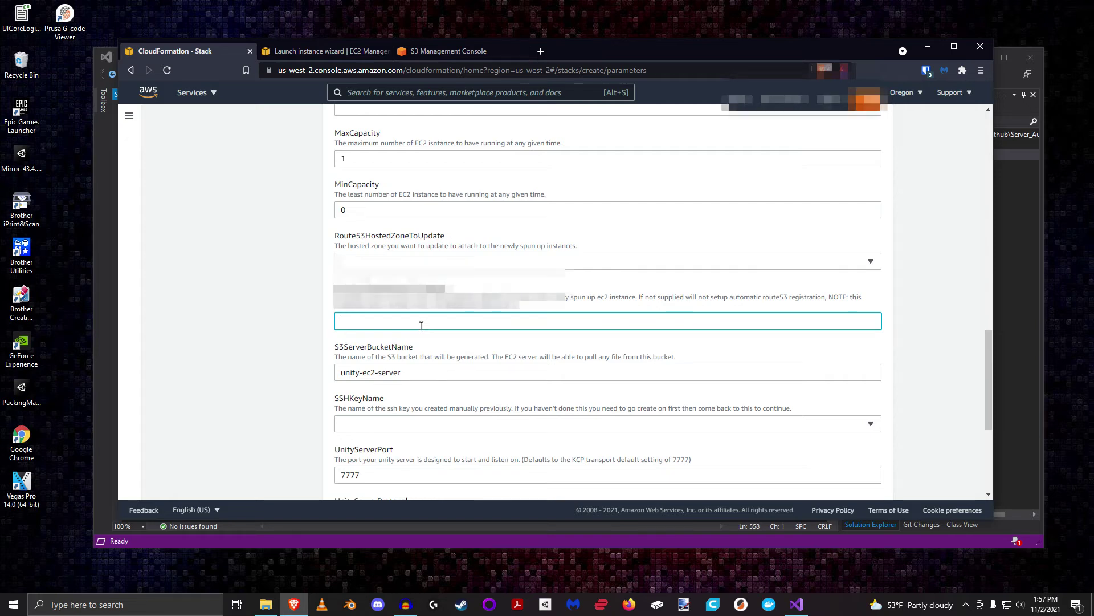
click(477, 264)
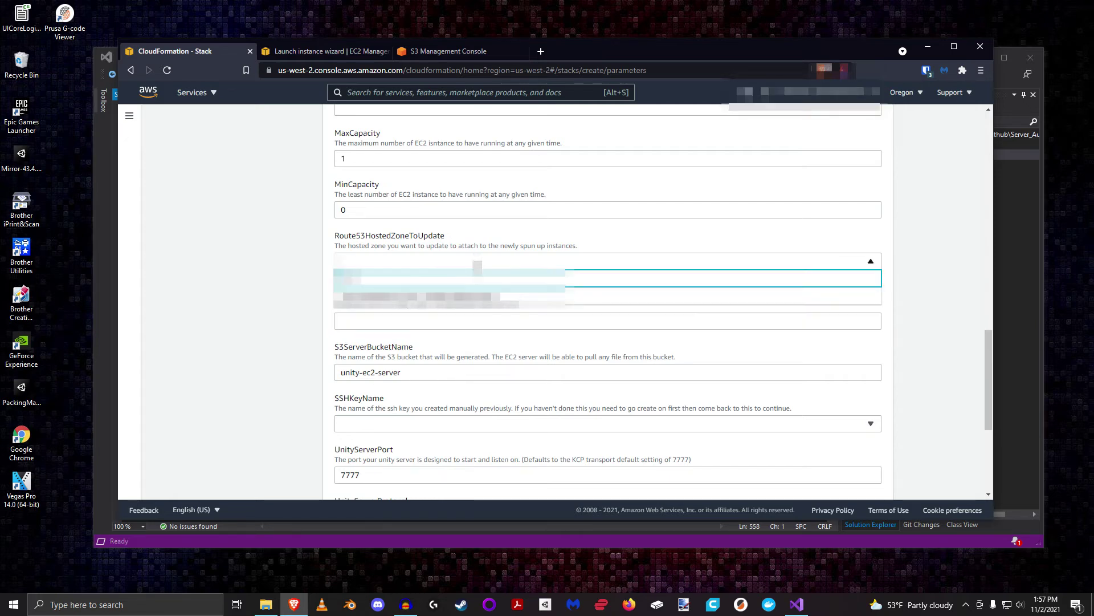
click(452, 298)
click(404, 328)
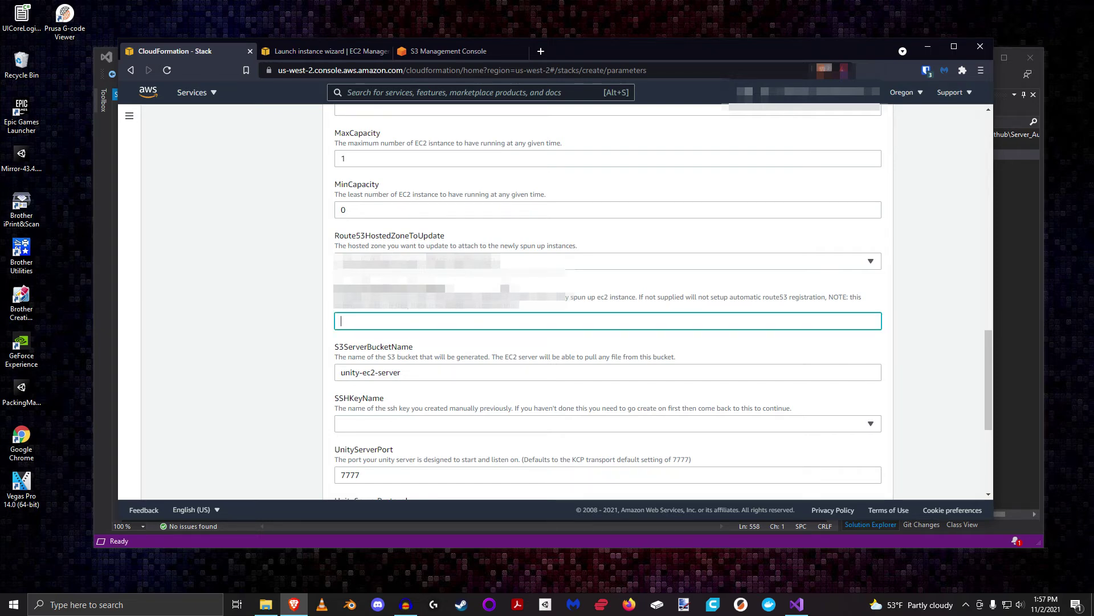
text(unity-server.cyberbulletgames.com)
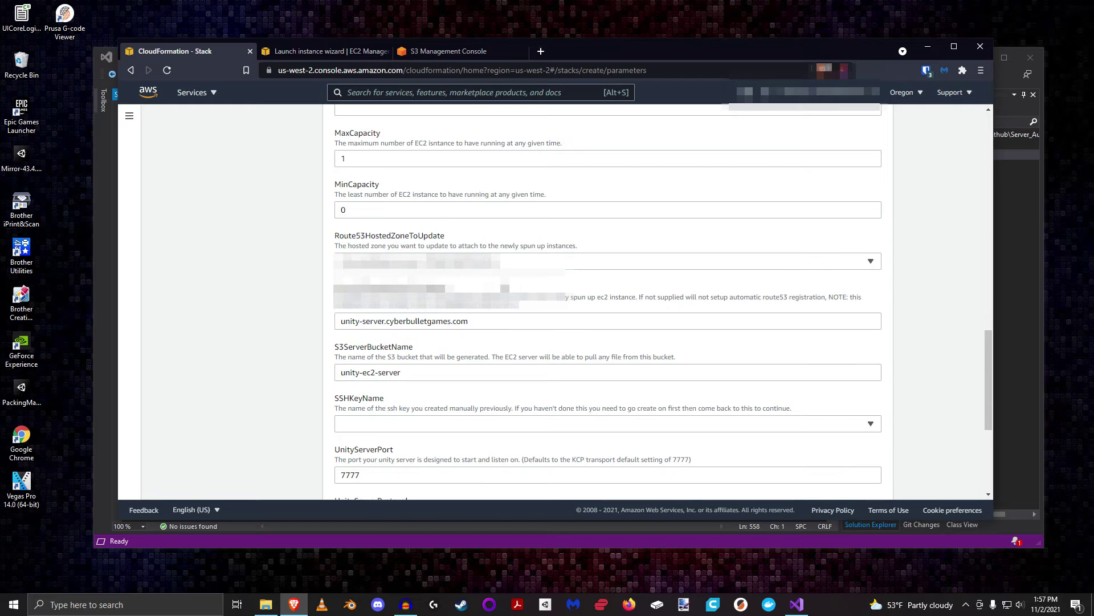
Open Route 53 in a new tab and filter the cyberbulletgames.com hosted zone's records by unity-server
middle_click(149, 92)
click(295, 50)
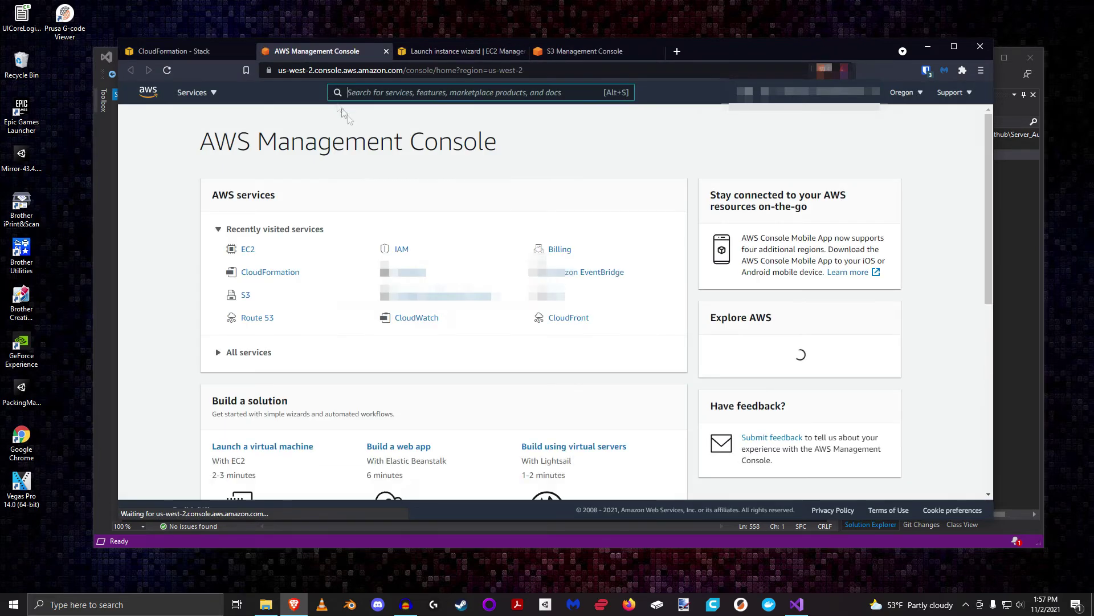
click(409, 105)
text(route53)
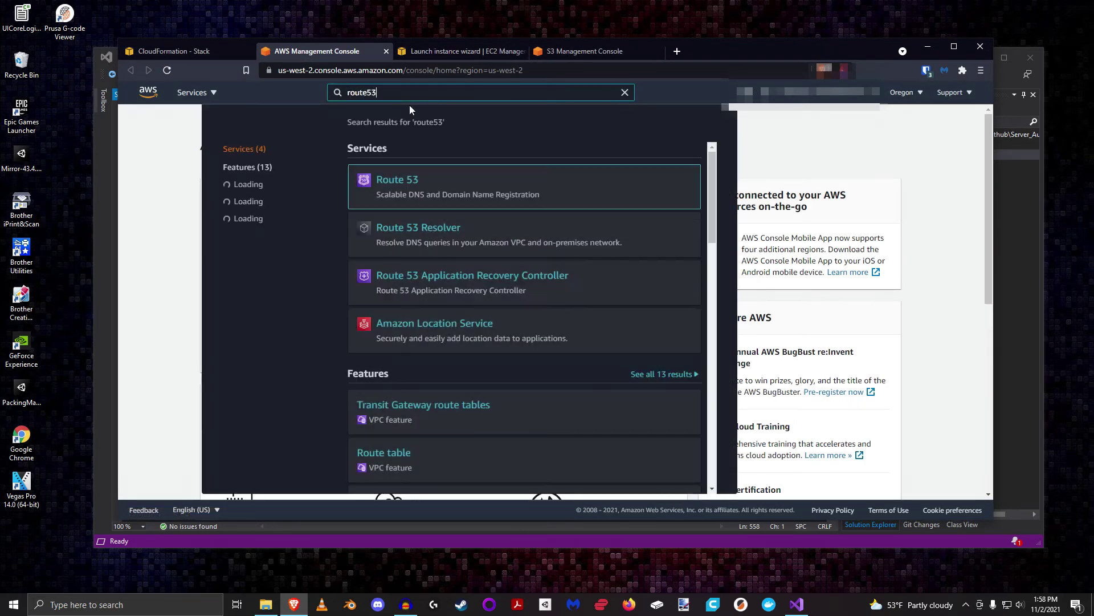
click(399, 180)
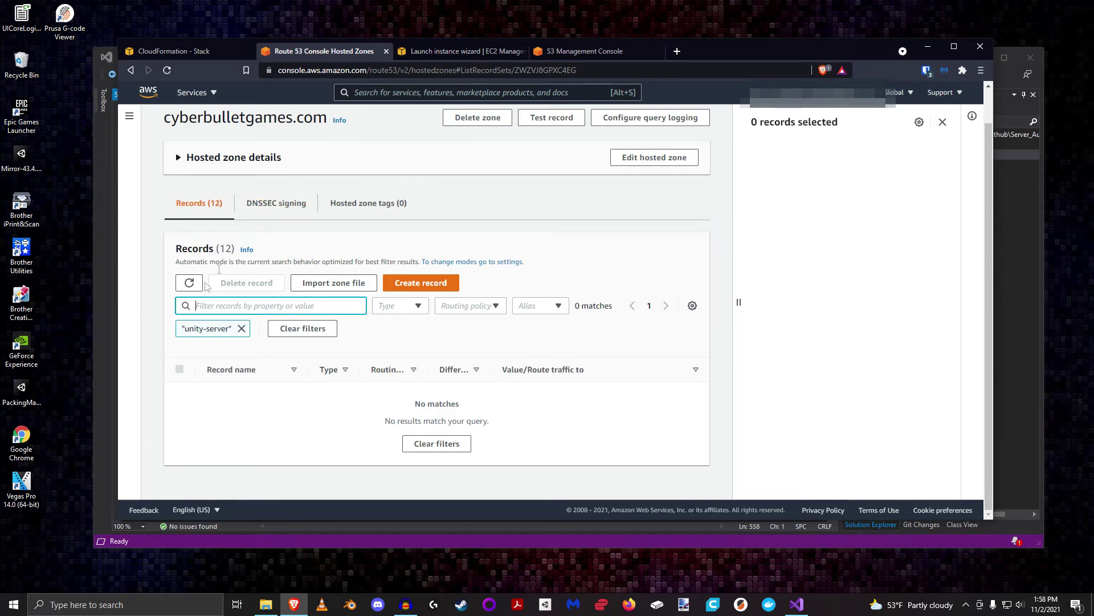
Start a new record in the cyberbulletgames.com hosted zone and name it unity-server
click(412, 285)
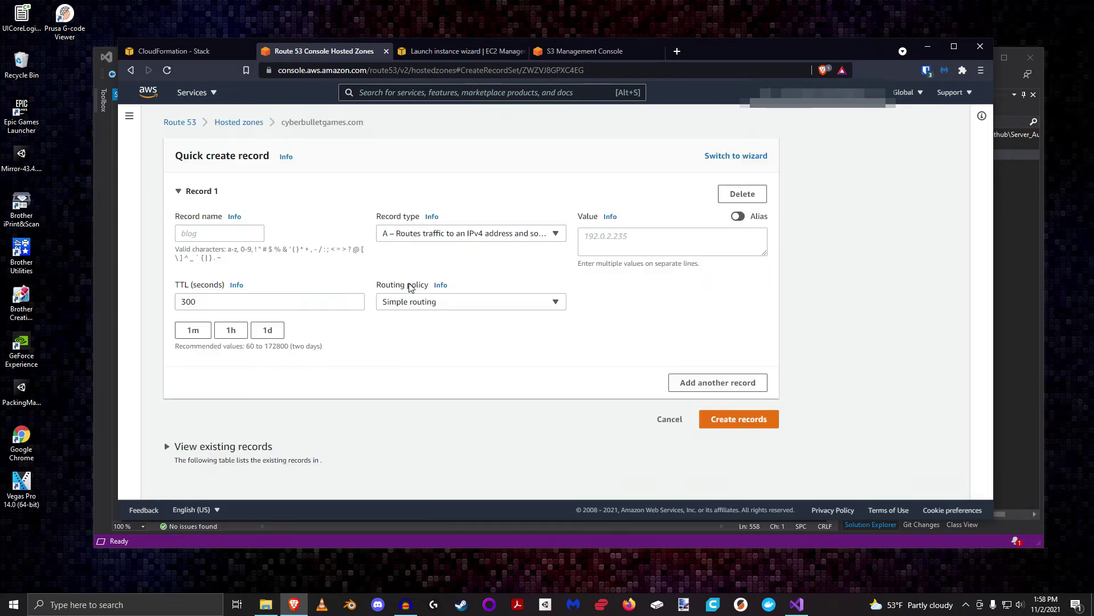
text(un)
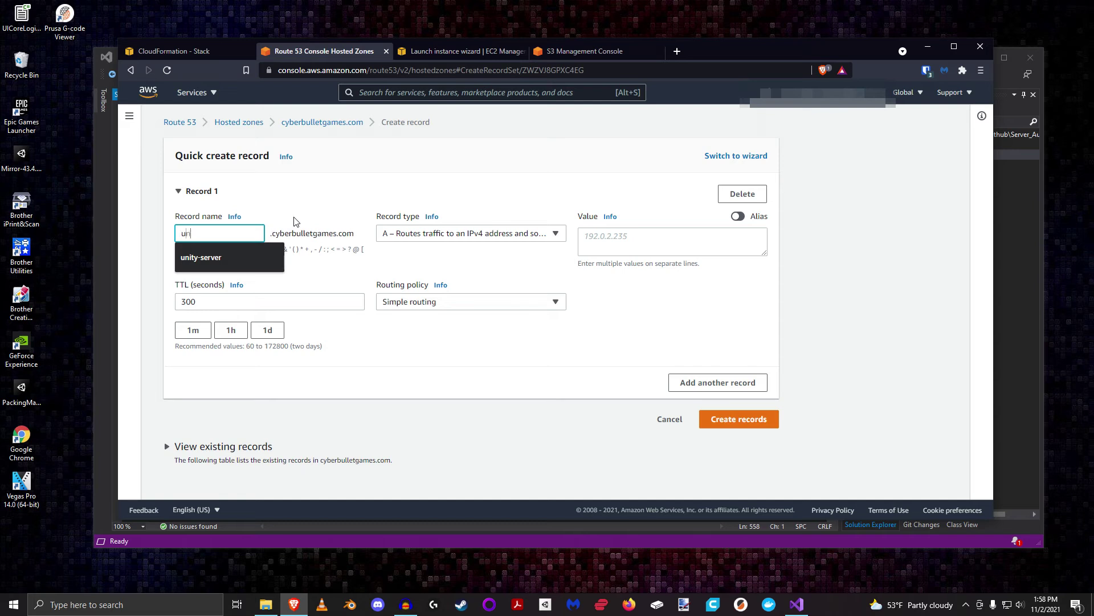
text(ity-server)
click(323, 200)
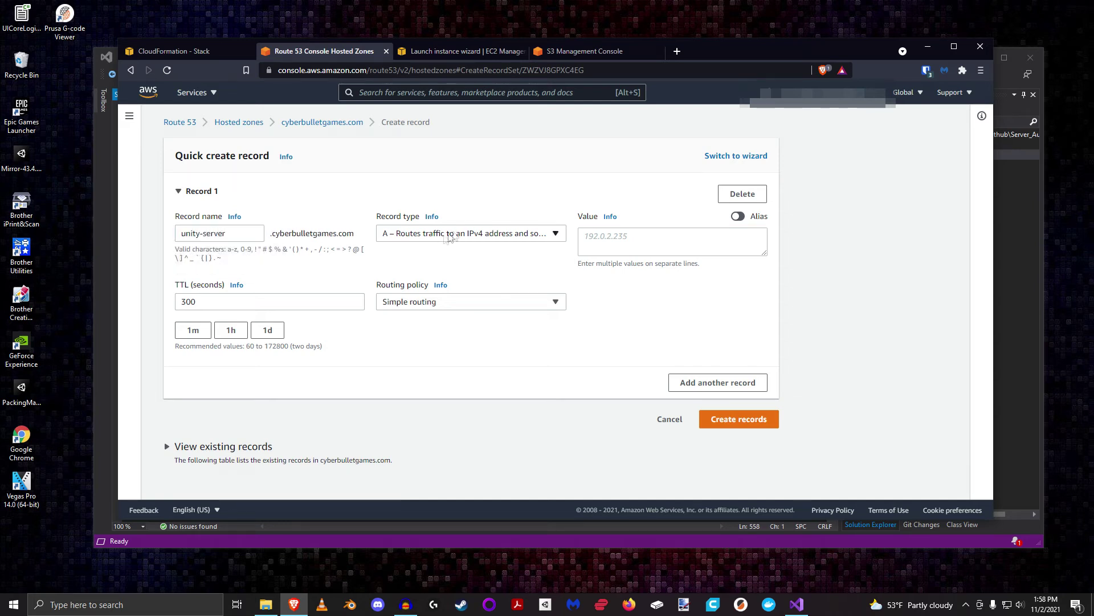
Set the record's TTL to 30 seconds and its value to 192.168.0.4, and create the record
click(647, 249)
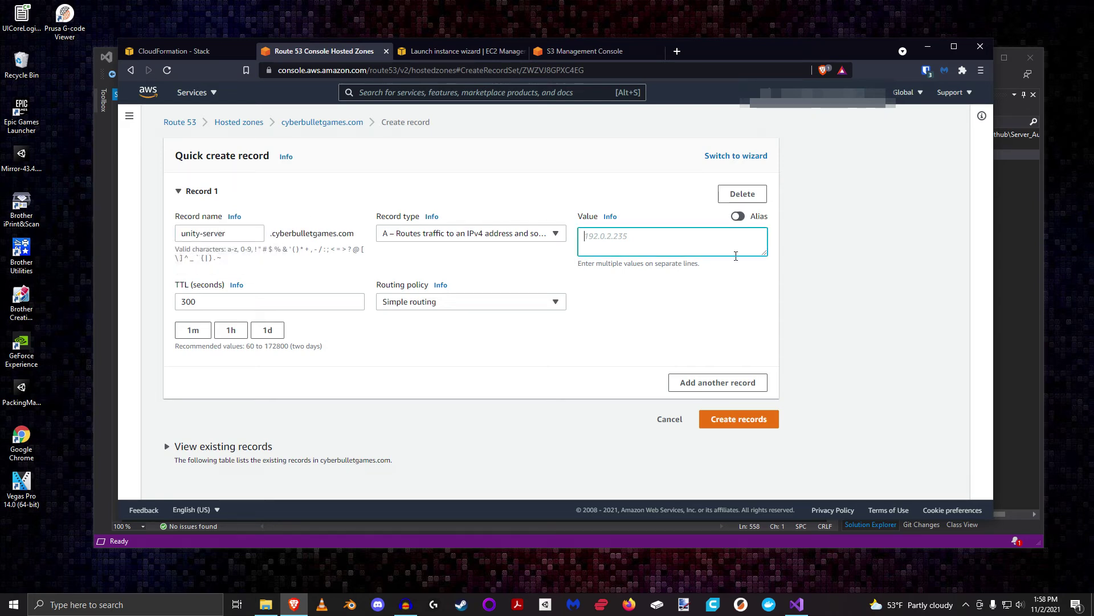
click(227, 303)
key(BackSpace)
click(379, 354)
click(651, 245)
text(192.168.0.4)
click(631, 322)
click(716, 422)
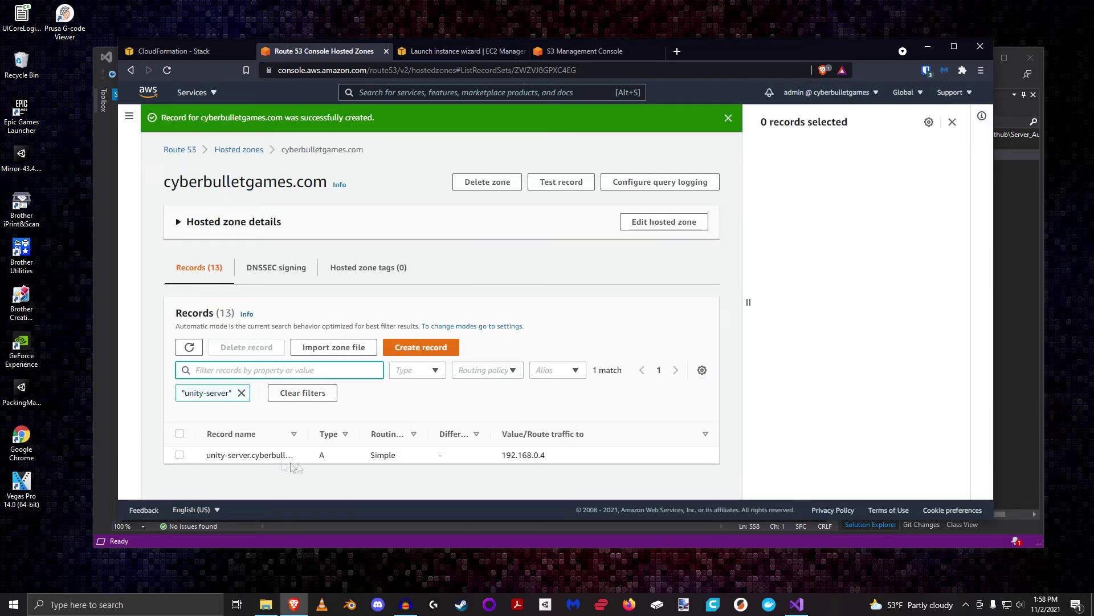
View the new unity-server record's details and highlight the matching record name in the CloudFormation parameters
click(179, 454)
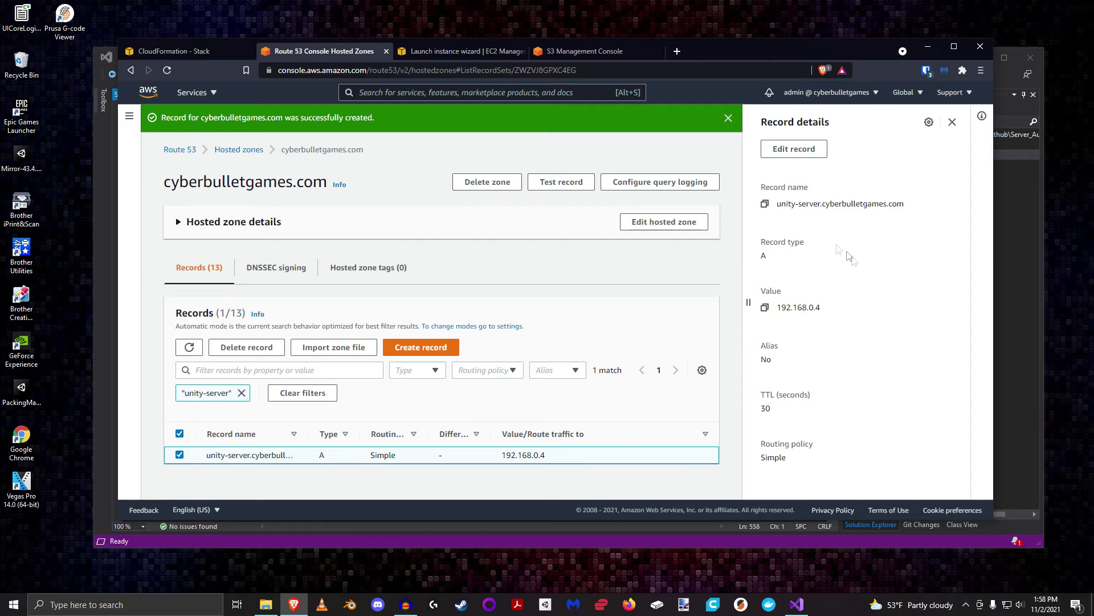
drag(733, 306, 822, 330)
click(822, 330)
click(175, 52)
drag(471, 322, 246, 297)
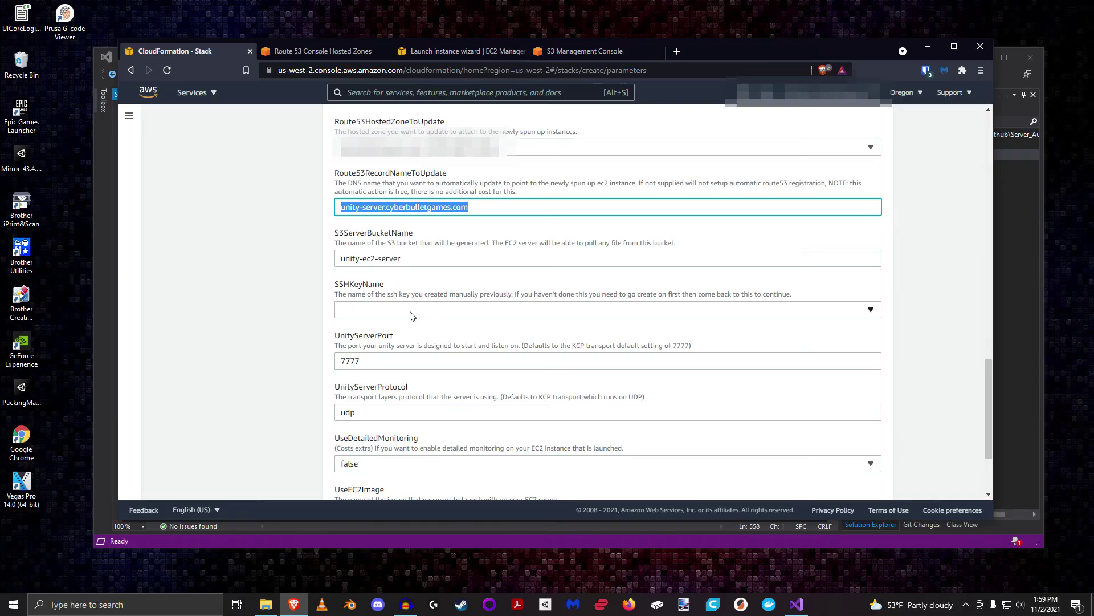
Check the SSHKeyName choices and open the key pairs list of the EC2 service in the launch wizard's tab
click(409, 312)
click(404, 315)
click(453, 51)
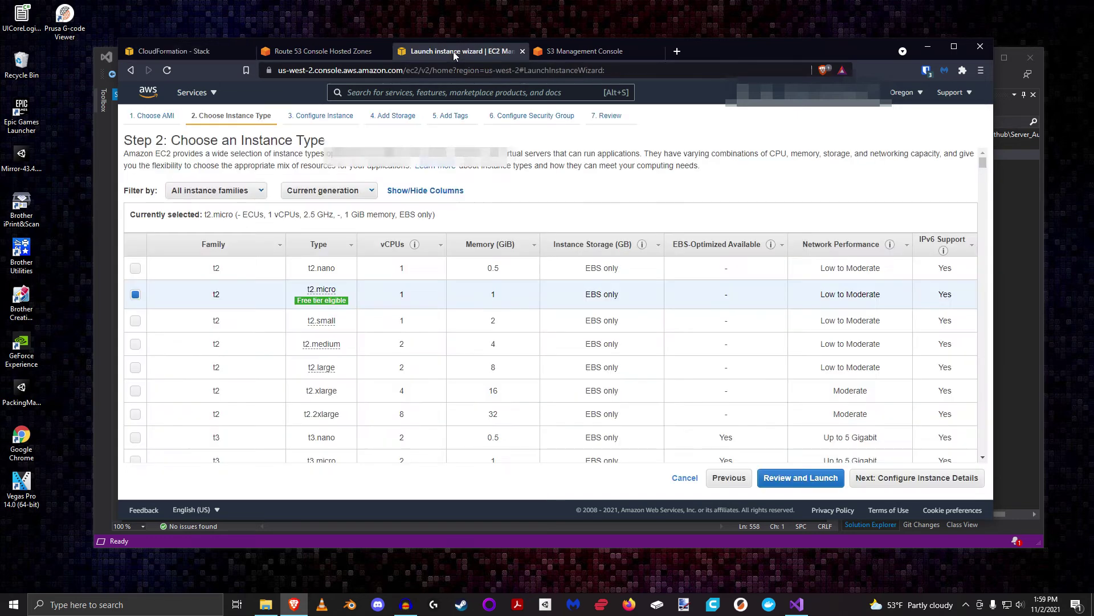
click(140, 97)
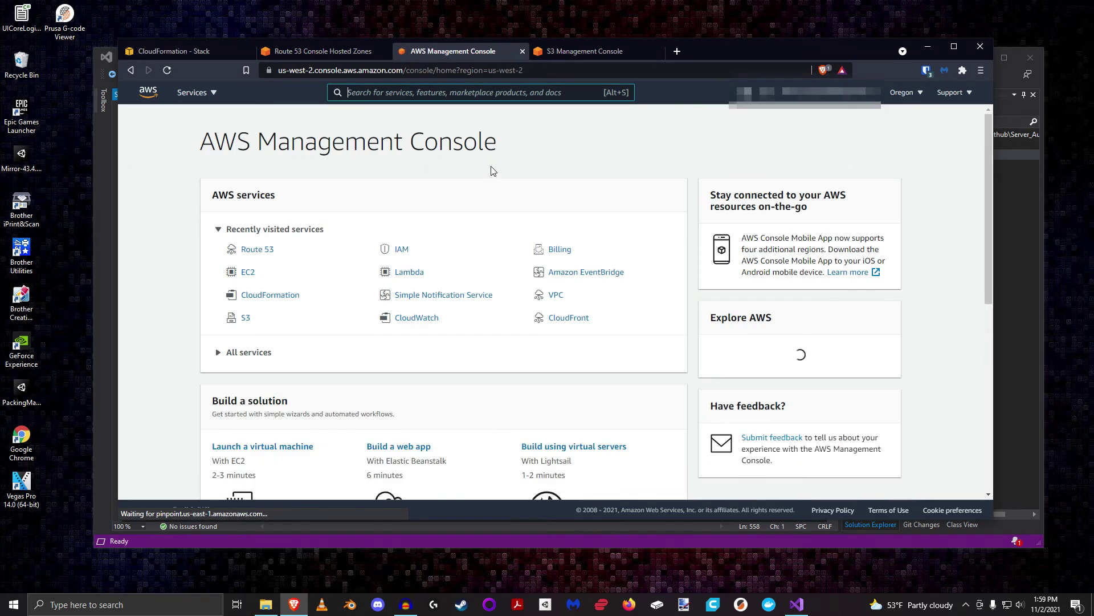
text(ec2)
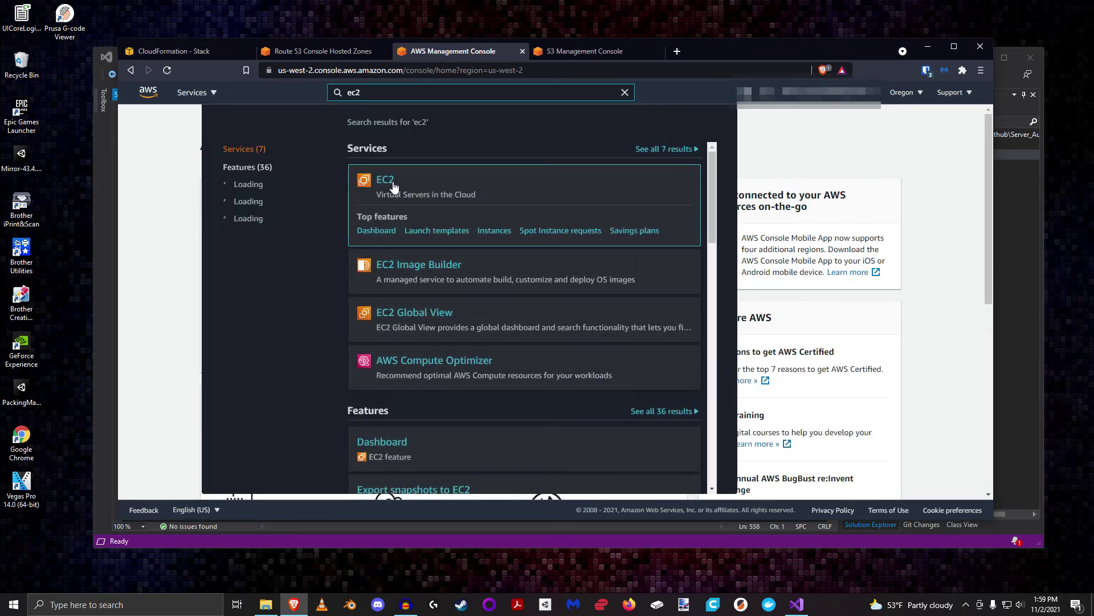
click(393, 188)
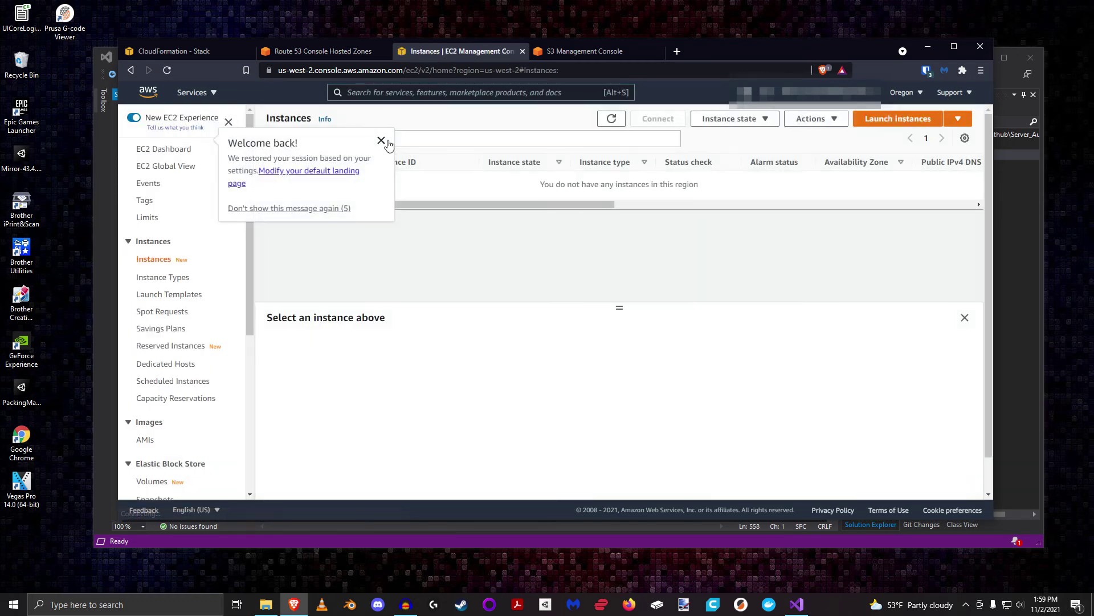
click(383, 141)
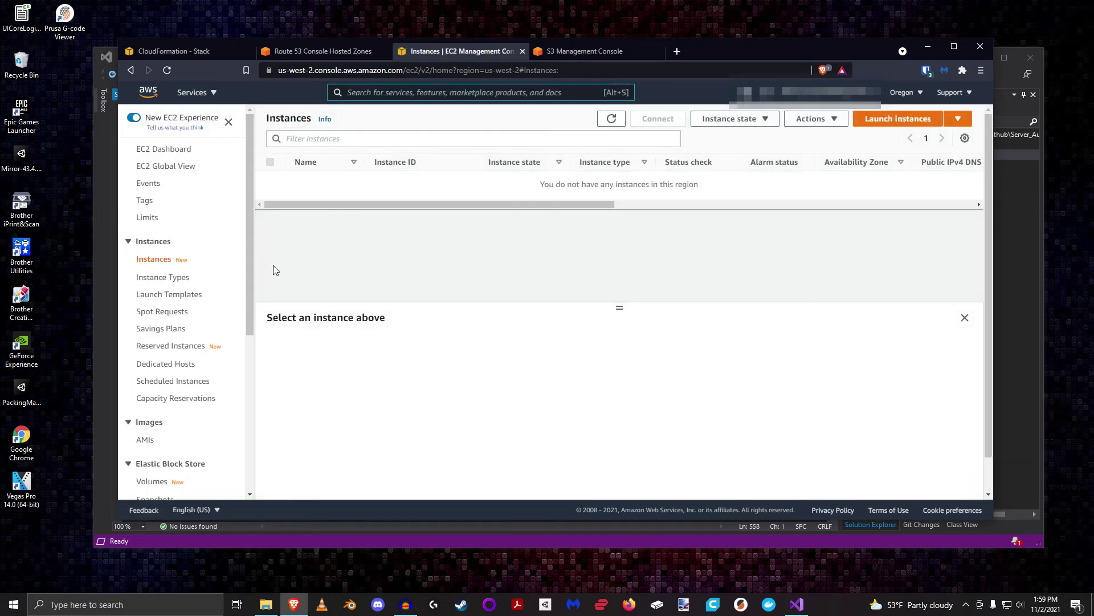
scroll(186, 277, down, 5)
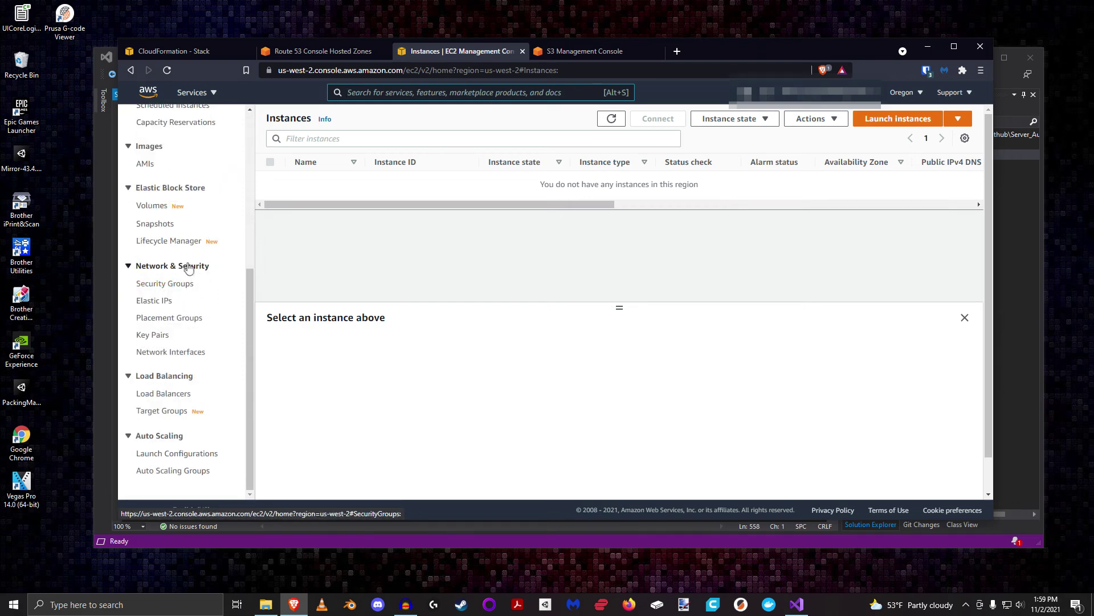
click(154, 337)
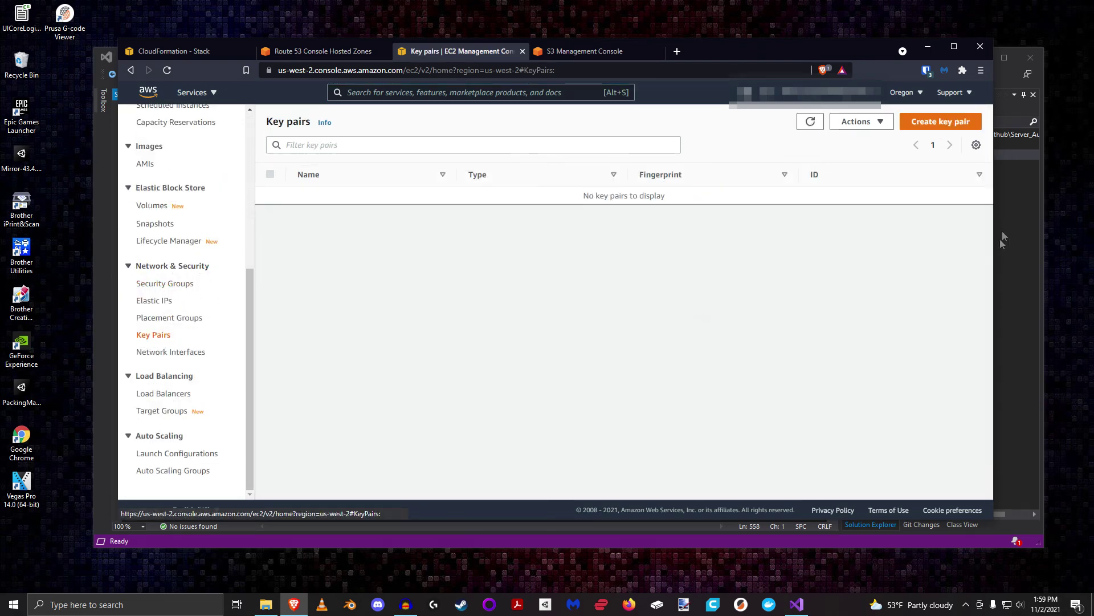
Start a new EC2 key pair named unity-server with the RSA key type
click(949, 122)
click(260, 259)
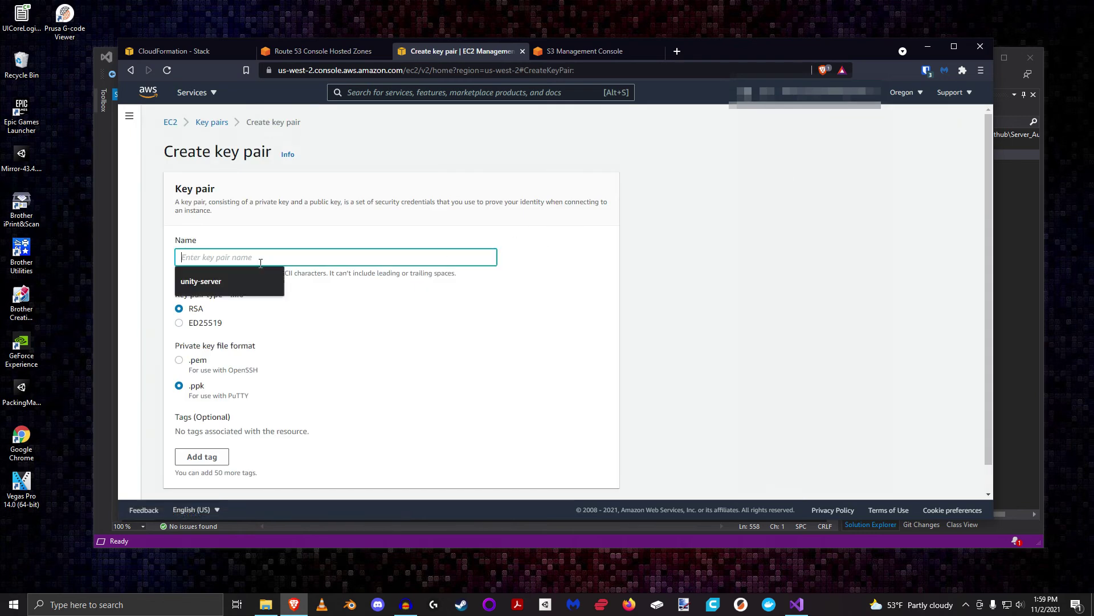
click(203, 283)
double_click(199, 309)
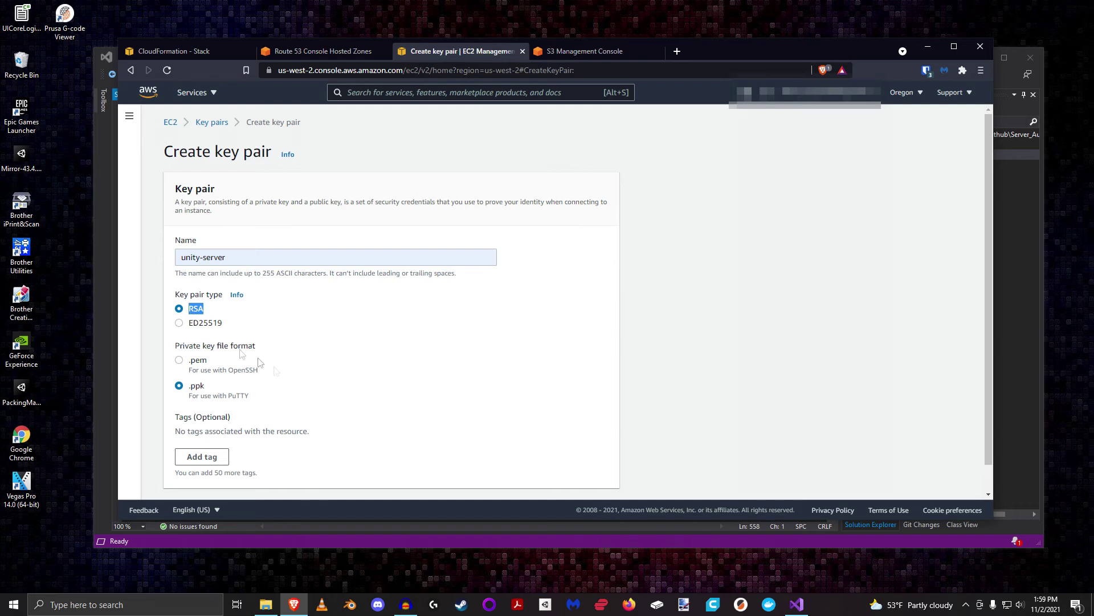
Set the key pair's private key file format to .pem for use with OpenSSH
drag(262, 399, 187, 400)
click(179, 360)
click(364, 379)
drag(212, 365, 185, 365)
click(314, 356)
drag(222, 362, 187, 364)
click(325, 371)
drag(218, 386, 186, 358)
click(408, 333)
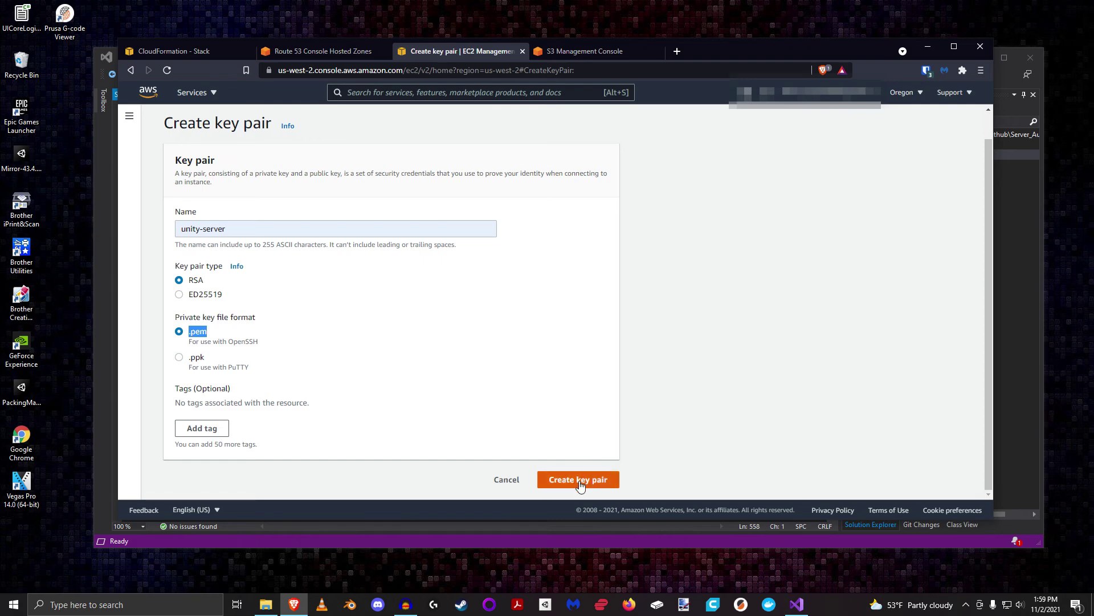
Create the key pair and save its private key file as unity-server.pem in the Desktop folder
click(579, 485)
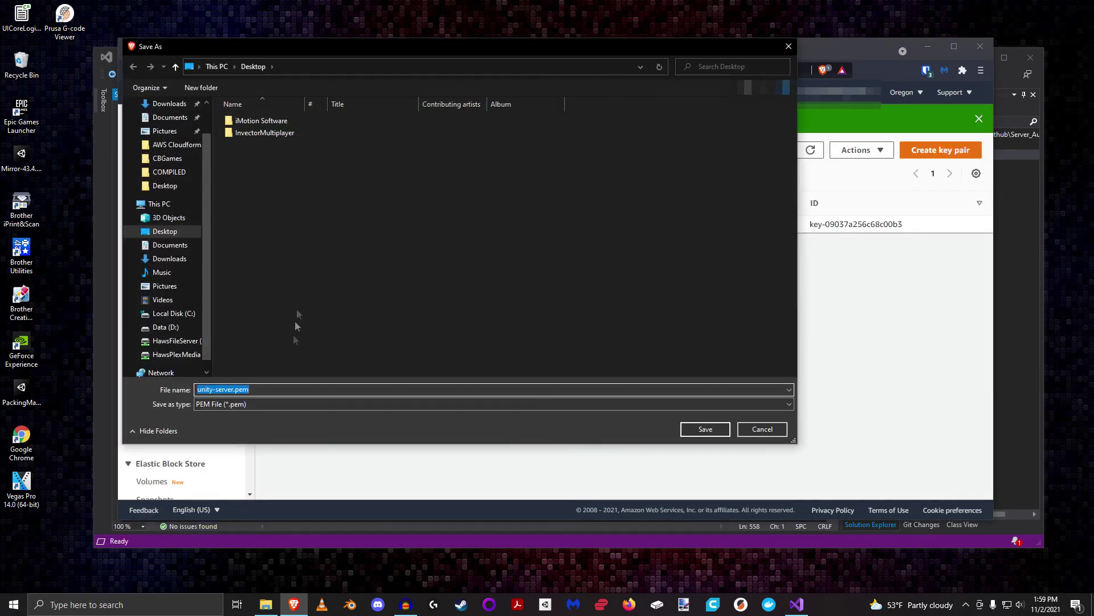
click(171, 232)
click(705, 428)
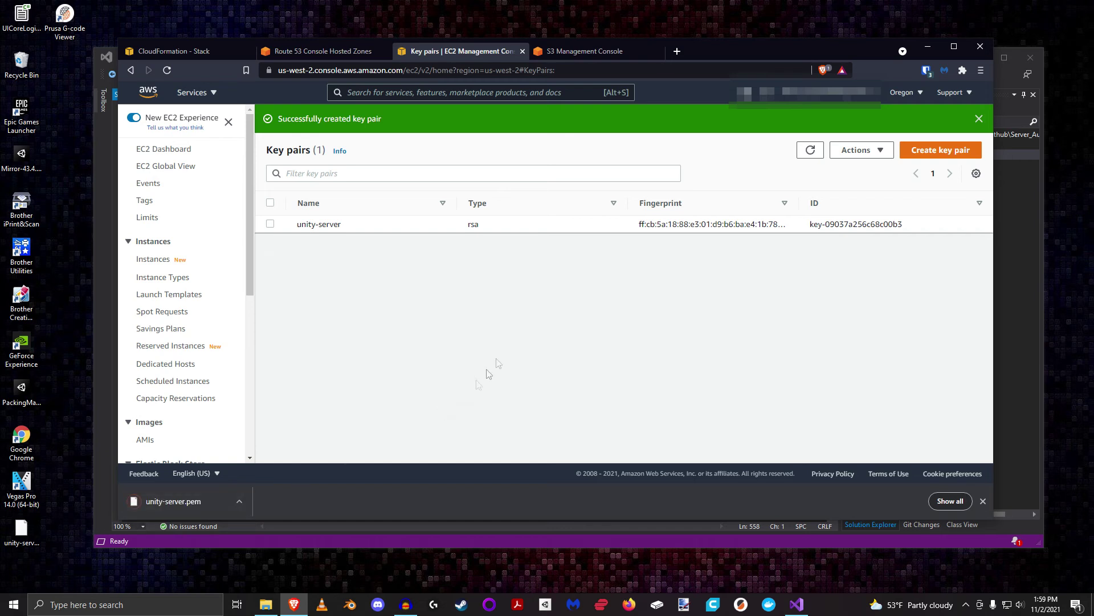
click(982, 501)
Review the actions available for the unity-server key pair and locate its saved key file on the desktop
click(270, 224)
click(860, 150)
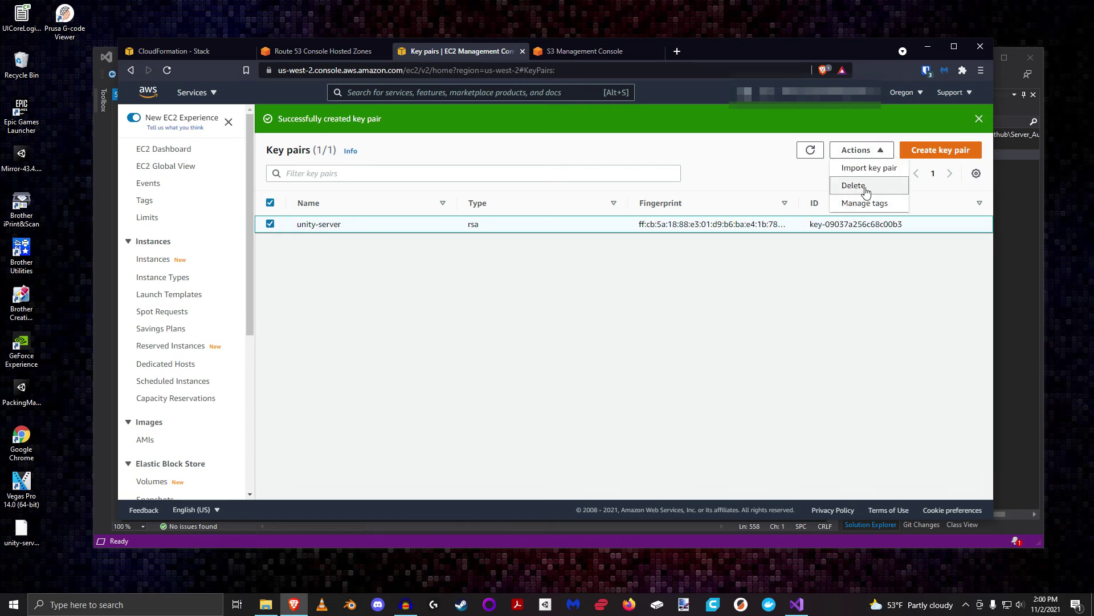
click(271, 224)
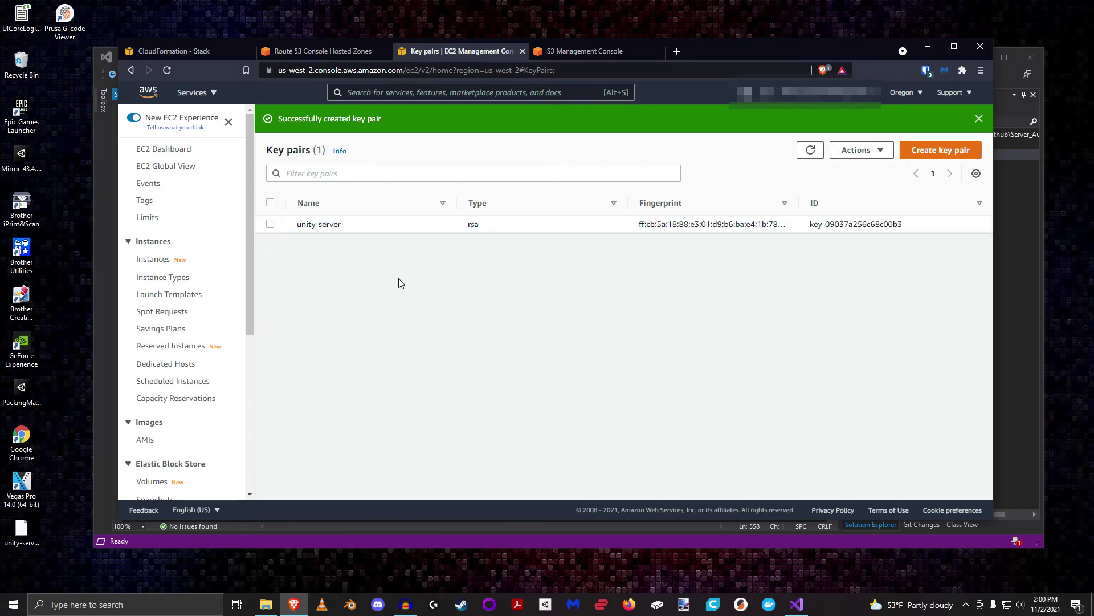
click(22, 533)
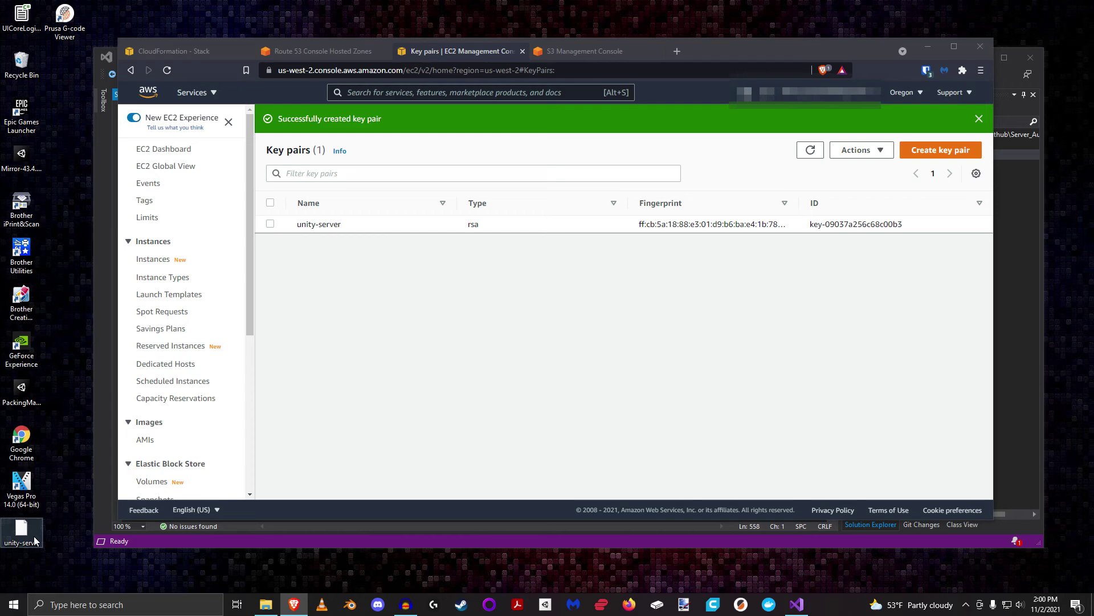
click(421, 428)
Return to the CloudFormation stack parameters and check which keys SSHKeyName offers
key(ctrl+1)
click(404, 193)
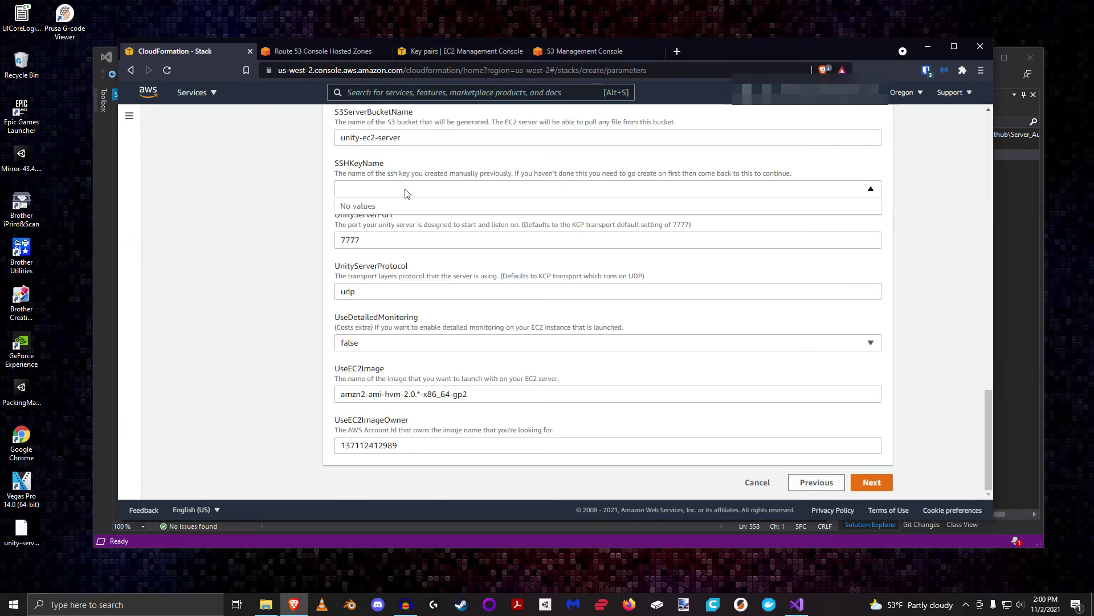
click(360, 192)
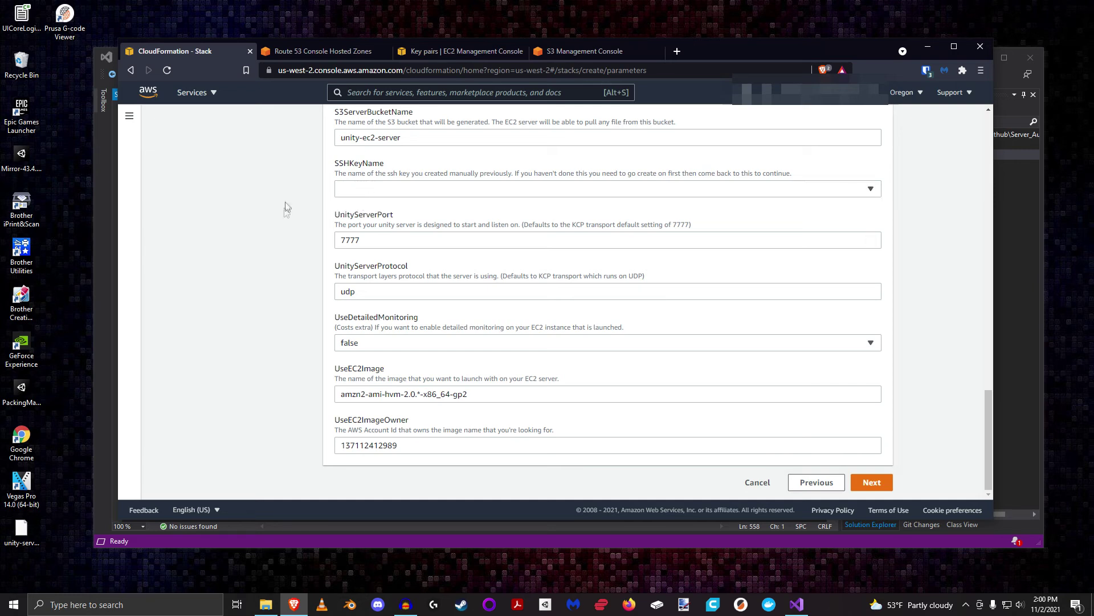
key(Tab)
Examine the UnityServerPort and UnityServerProtocol values and the descriptions of their KCP transport defaults
click(326, 222)
double_click(407, 249)
click(288, 239)
drag(376, 245, 336, 238)
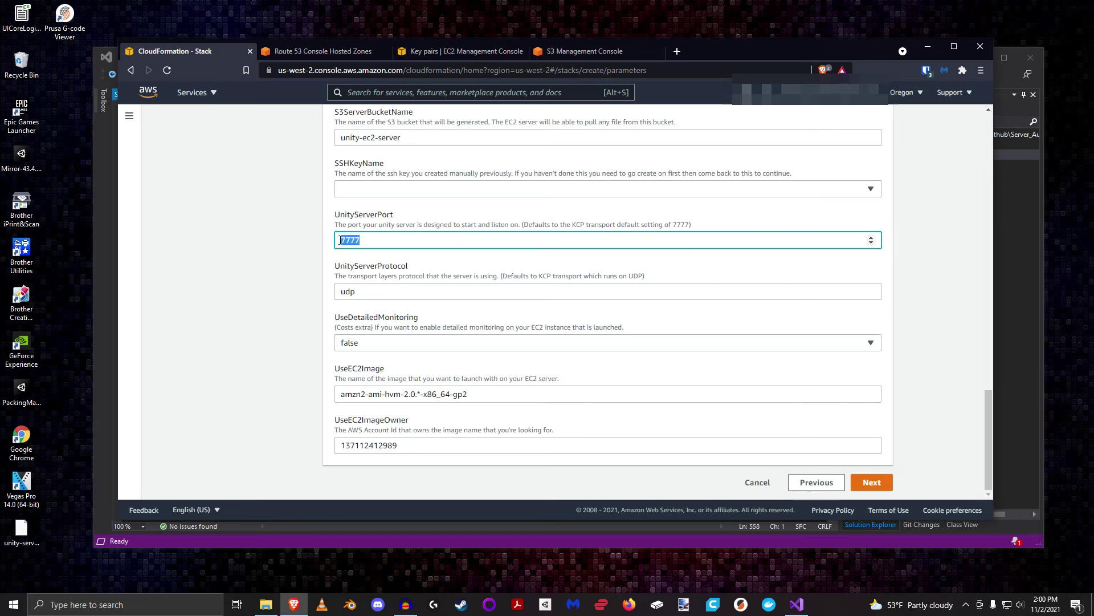
click(375, 293)
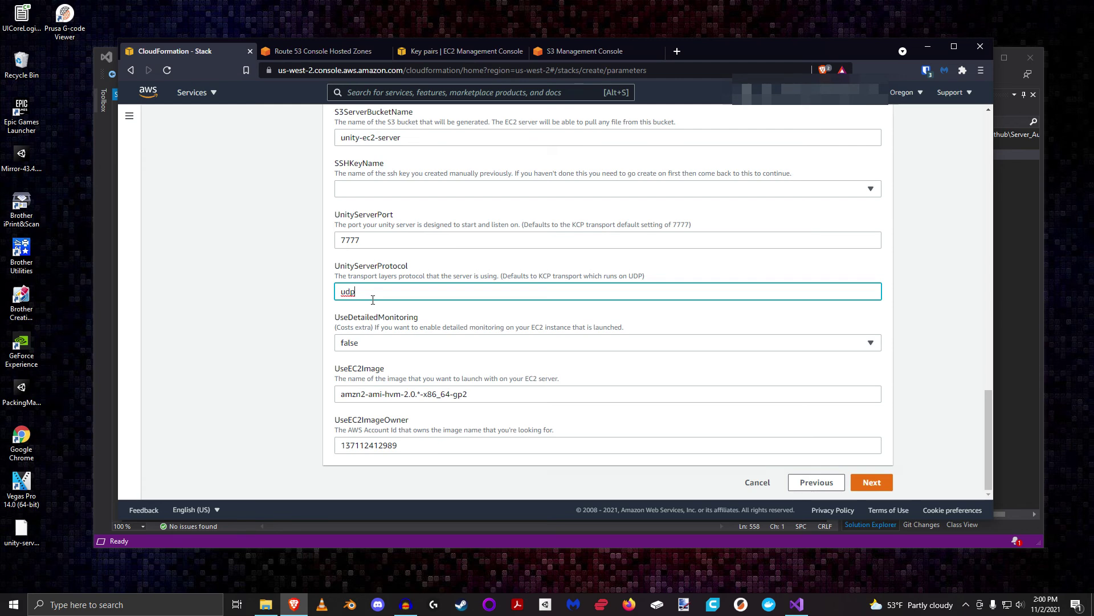
drag(503, 278, 643, 277)
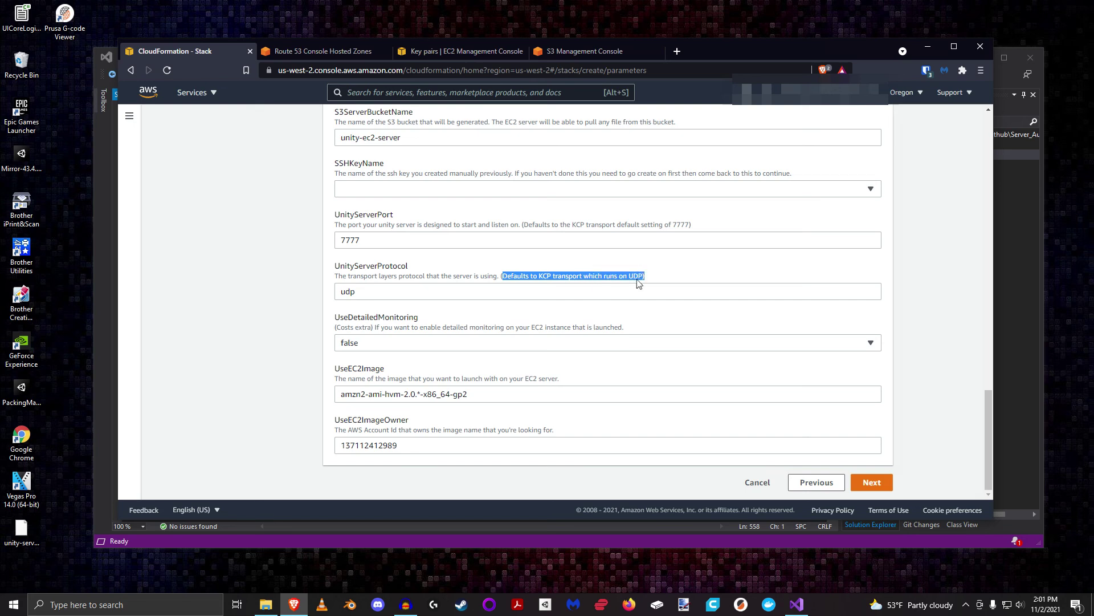
click(492, 264)
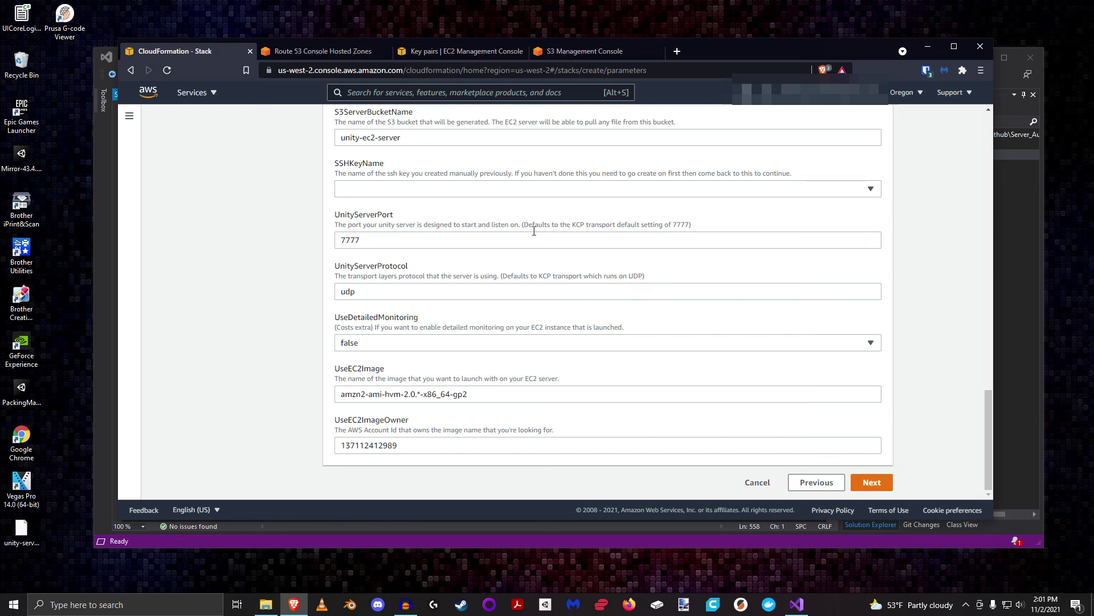
drag(523, 224, 648, 231)
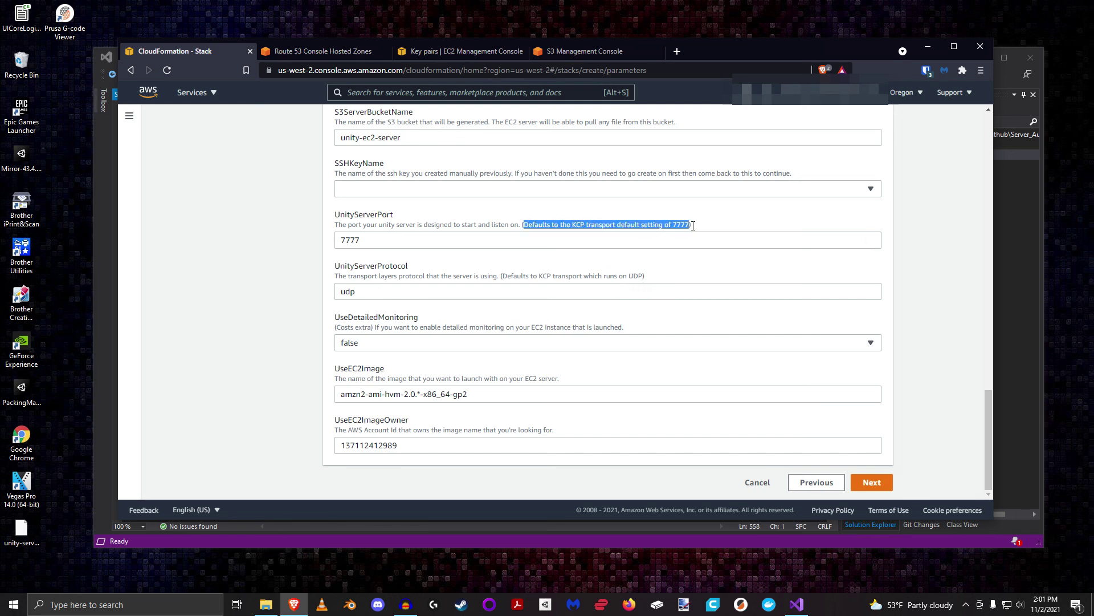
Read the extra-cost note for UseDetailedMonitoring and choose false for that parameter
click(310, 328)
drag(337, 328, 374, 331)
click(314, 329)
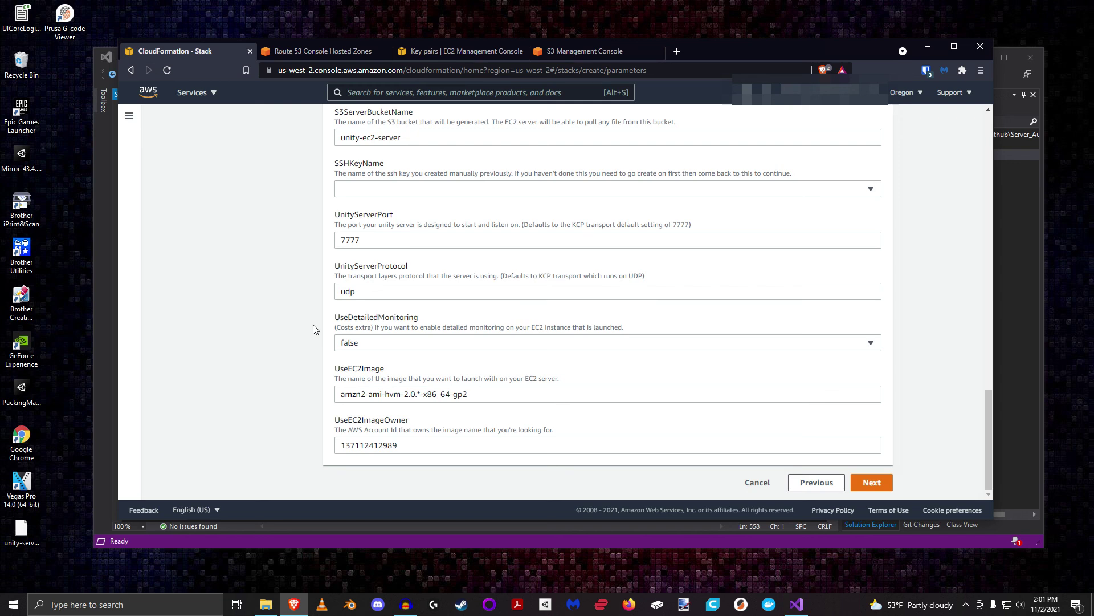
click(397, 344)
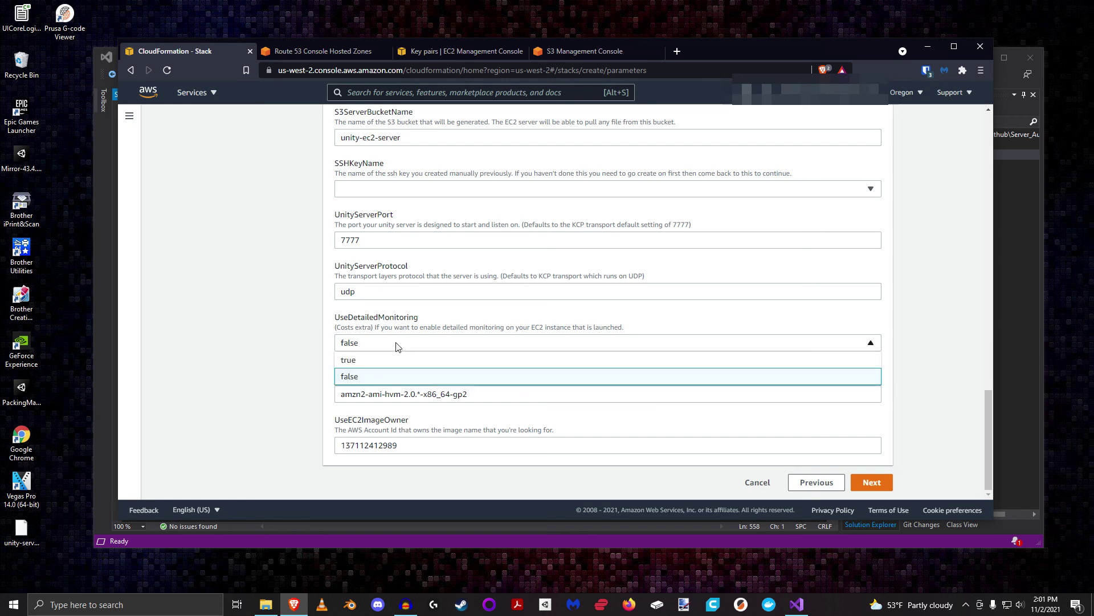
click(351, 374)
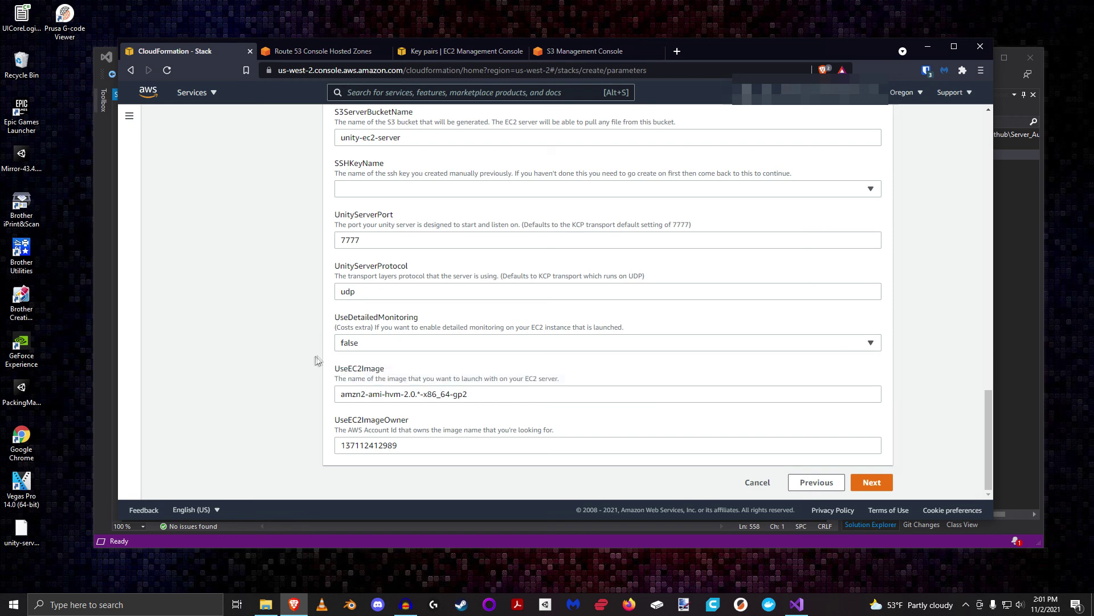
Examine the UseEC2Image name pattern and the UseEC2ImageOwner account ID
drag(487, 397, 311, 395)
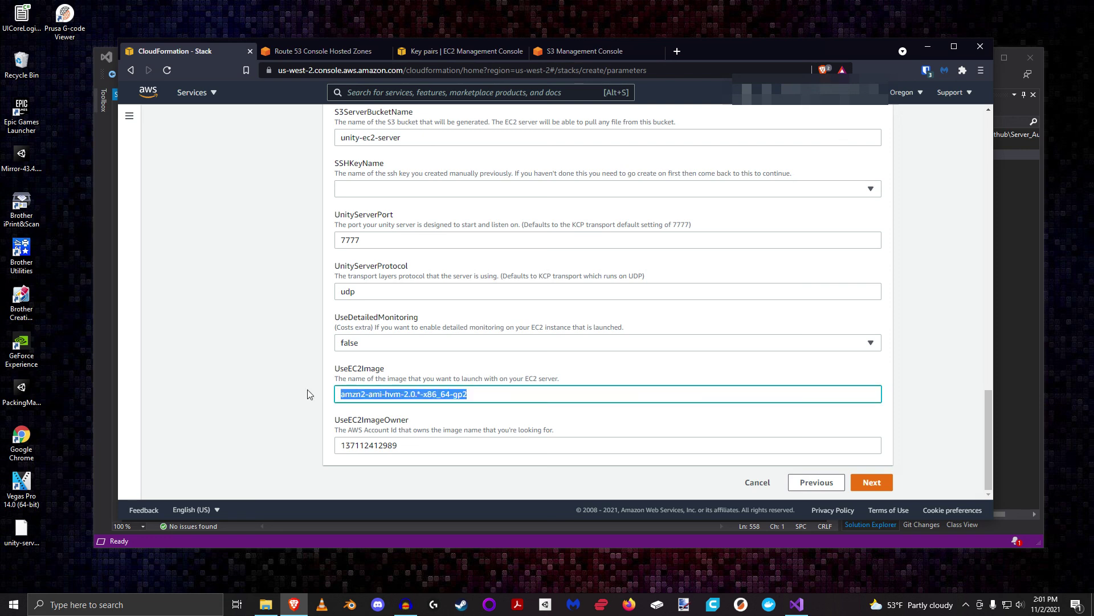
click(424, 397)
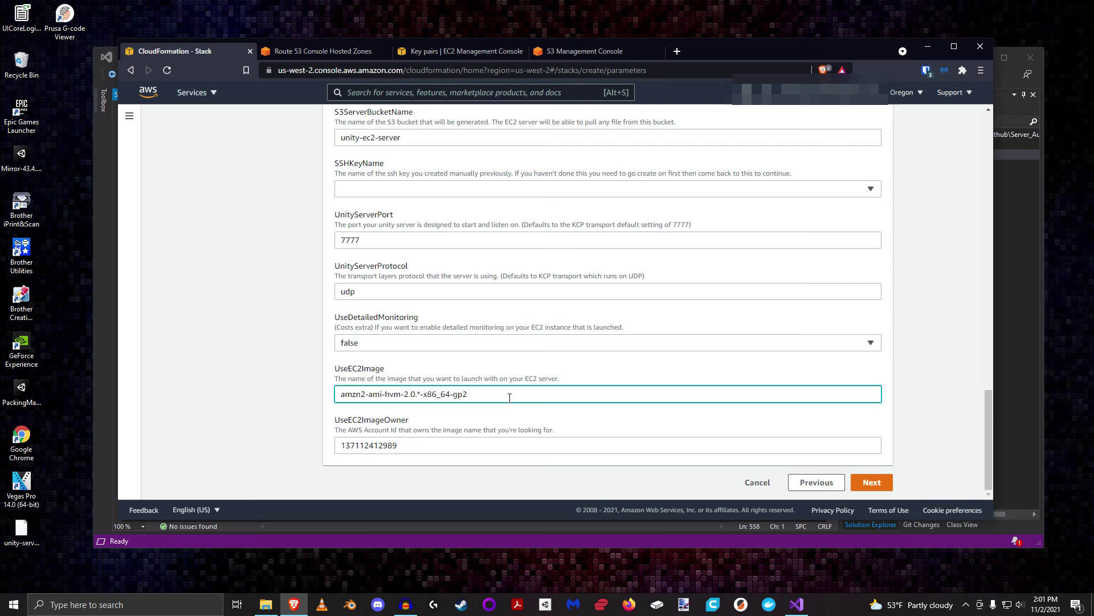
drag(345, 399, 385, 398)
drag(427, 452, 324, 440)
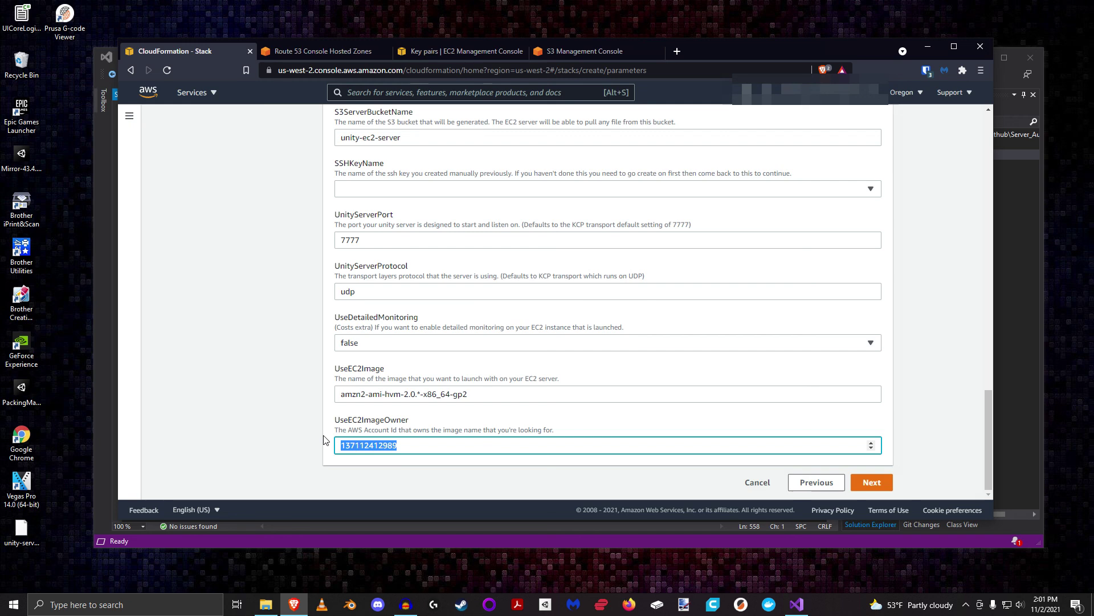
click(326, 437)
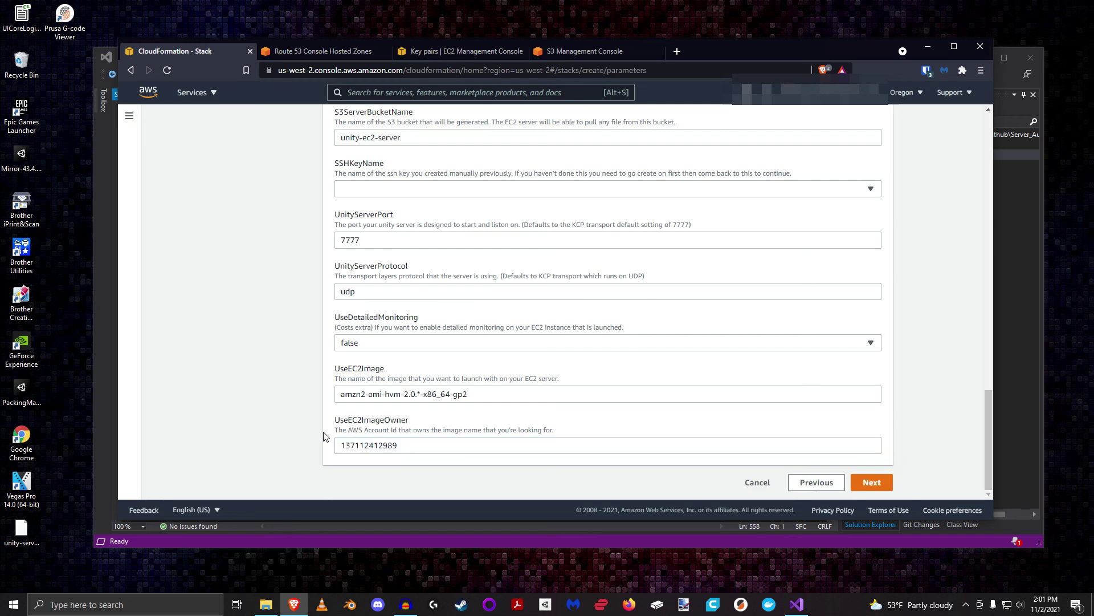
drag(442, 401, 230, 362)
click(304, 386)
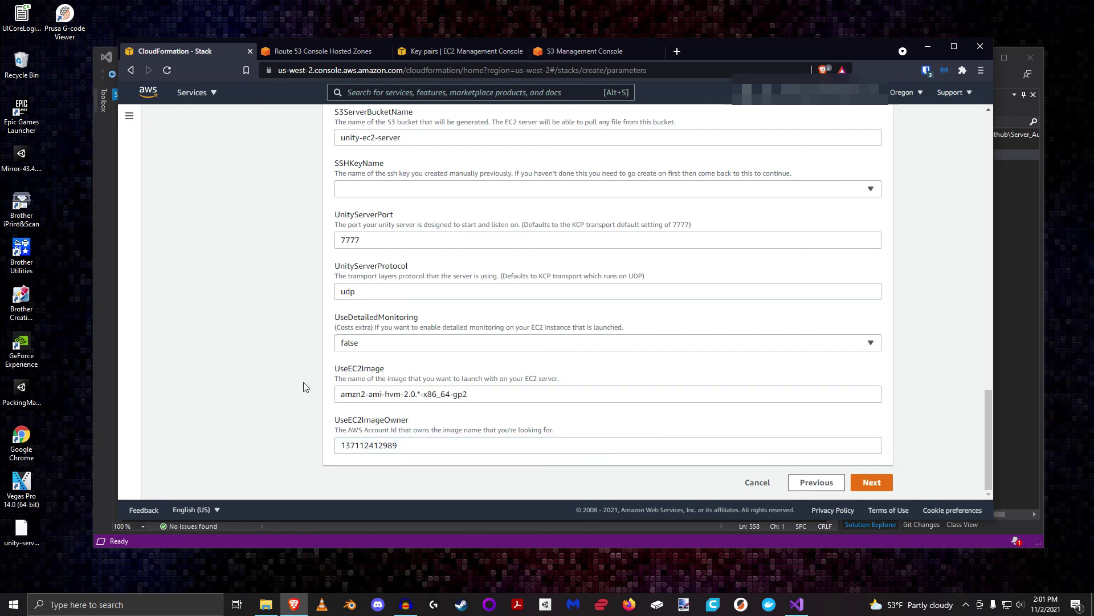